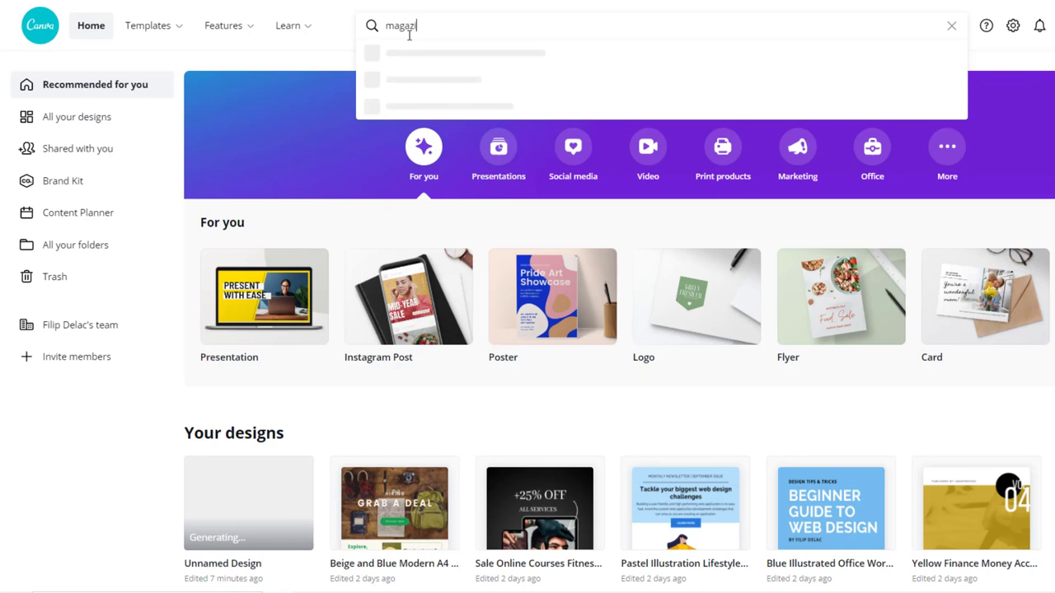
Open the Corporate Governance Business Proposal magazine cover template and scroll through its pages.
{"action": "type", "text": "ine"}
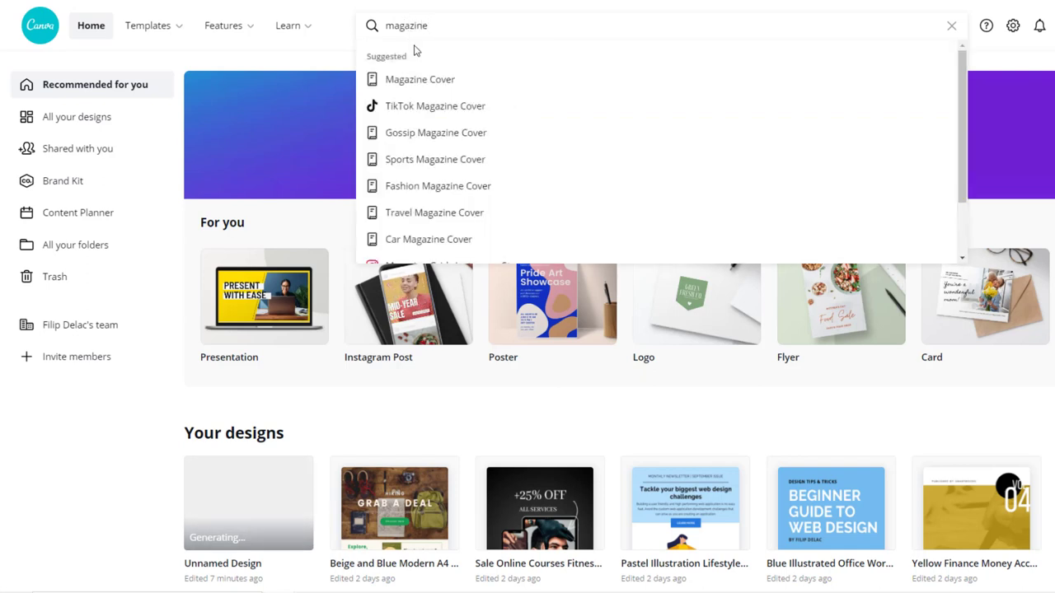
{"action": "left_click", "coordinate": [442, 83]}
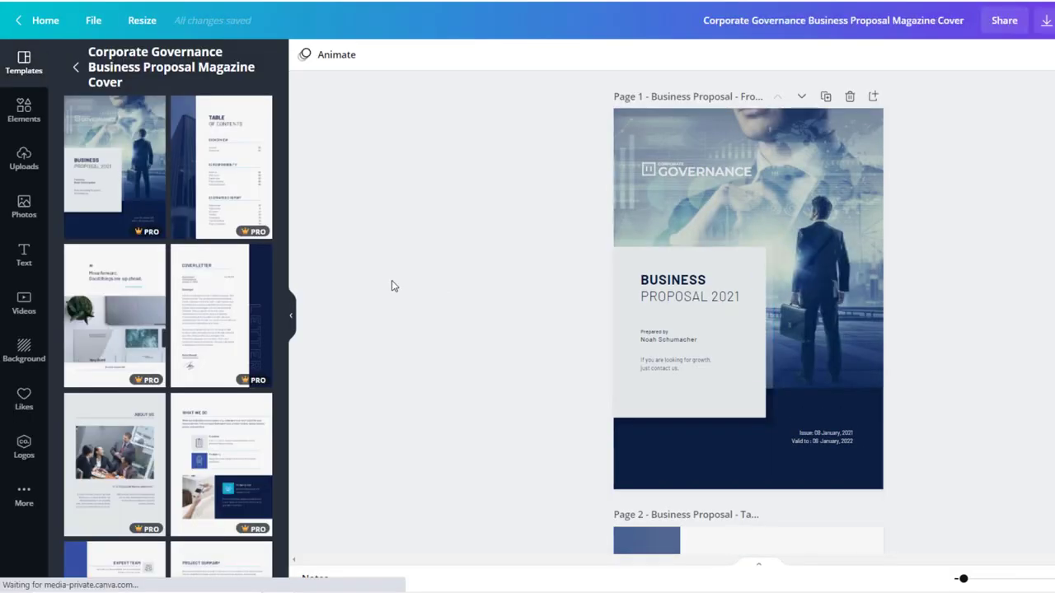
{"action": "scroll", "coordinate": [589, 271], "scroll_direction": "down", "scroll_amount": 2}
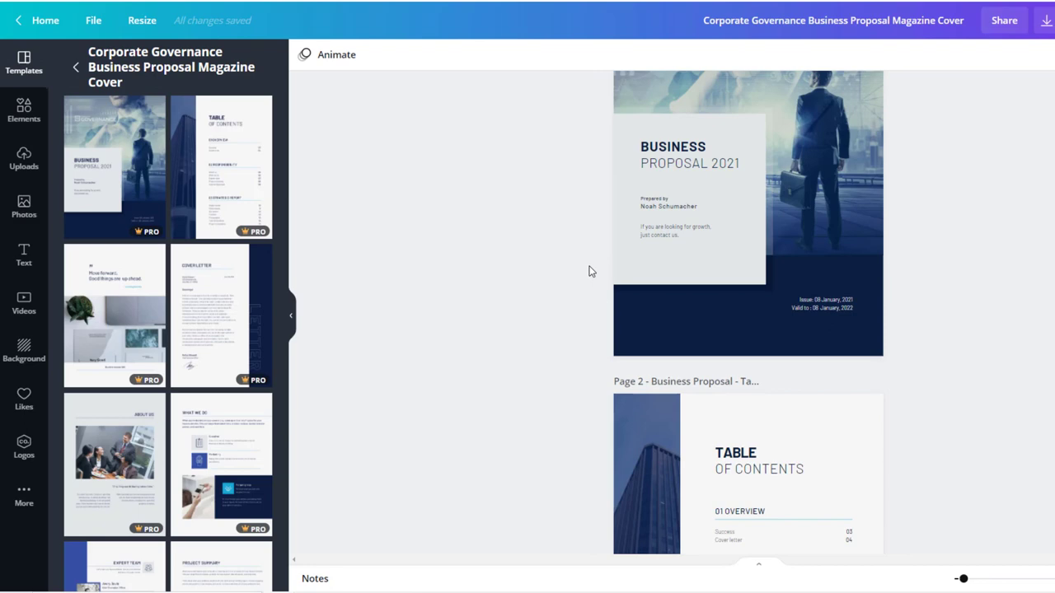
{"action": "scroll", "coordinate": [588, 271], "scroll_direction": "down", "scroll_amount": 3}
{"action": "scroll", "coordinate": [594, 274], "scroll_direction": "down", "scroll_amount": 3}
{"action": "scroll", "coordinate": [596, 276], "scroll_direction": "down", "scroll_amount": 1}
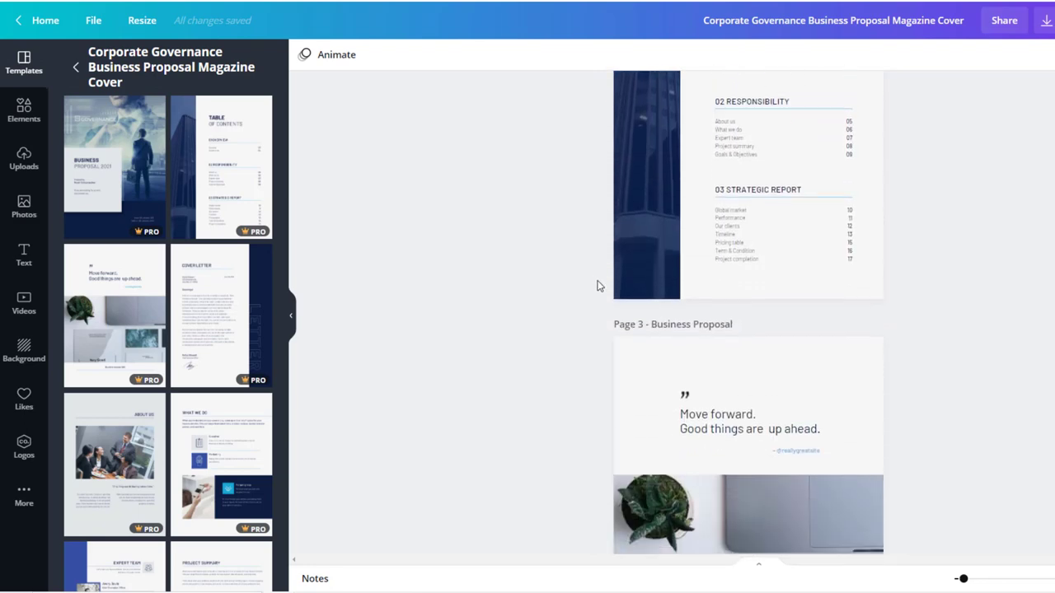
{"action": "scroll", "coordinate": [585, 313], "scroll_direction": "down", "scroll_amount": 3}
{"action": "scroll", "coordinate": [574, 339], "scroll_direction": "down", "scroll_amount": 1}
{"action": "scroll", "coordinate": [748, 313], "scroll_direction": "down", "scroll_amount": 1}
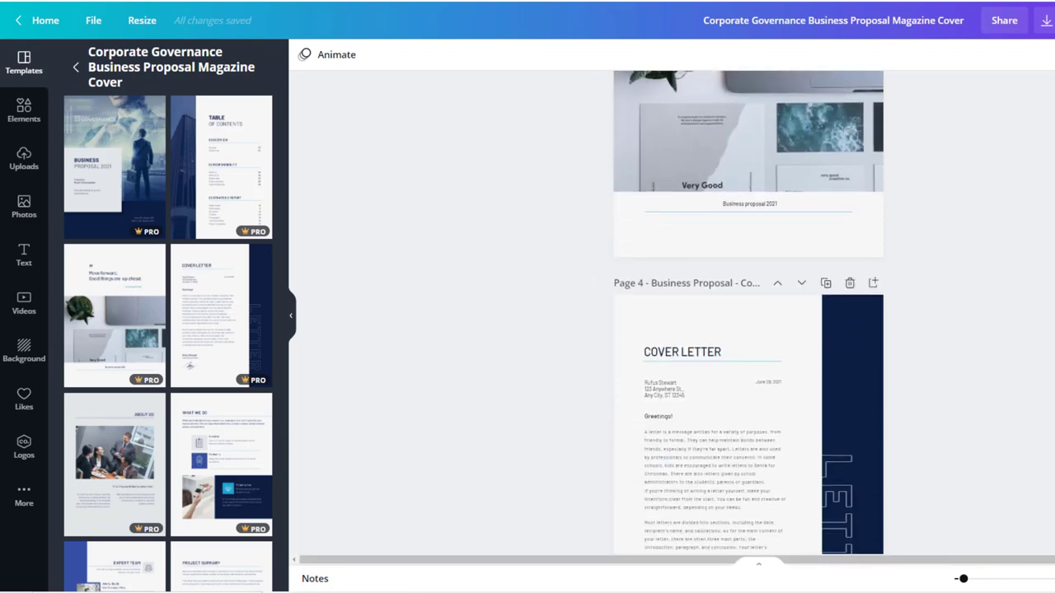
{"action": "scroll", "coordinate": [748, 313], "scroll_direction": "down", "scroll_amount": 2}
{"action": "scroll", "coordinate": [420, 243], "scroll_direction": "up", "scroll_amount": 1}
{"action": "scroll", "coordinate": [421, 242], "scroll_direction": "up", "scroll_amount": 10}
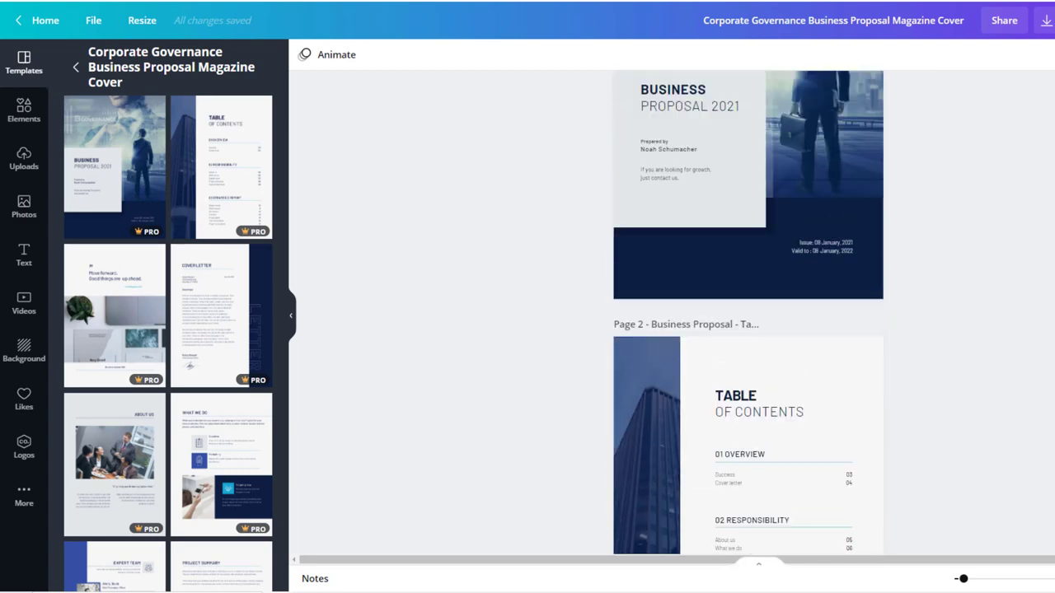
{"action": "scroll", "coordinate": [420, 243], "scroll_direction": "up", "scroll_amount": 2}
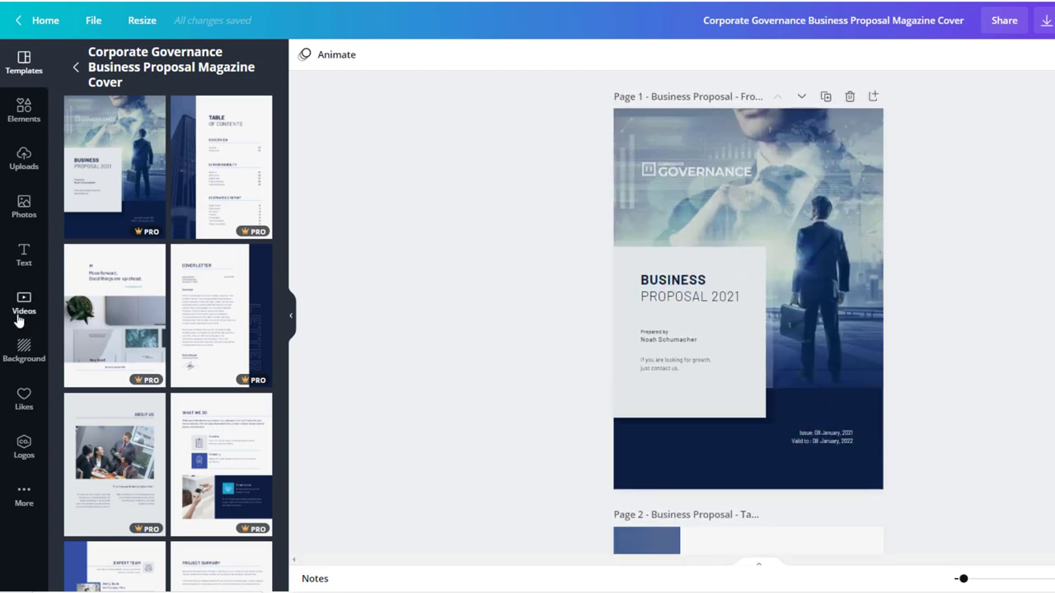
Change the cover title to 'WEB DESIGN FOR BEGINNERS', removing the PROPOSAL 2021 line.
{"action": "left_click", "coordinate": [676, 297]}
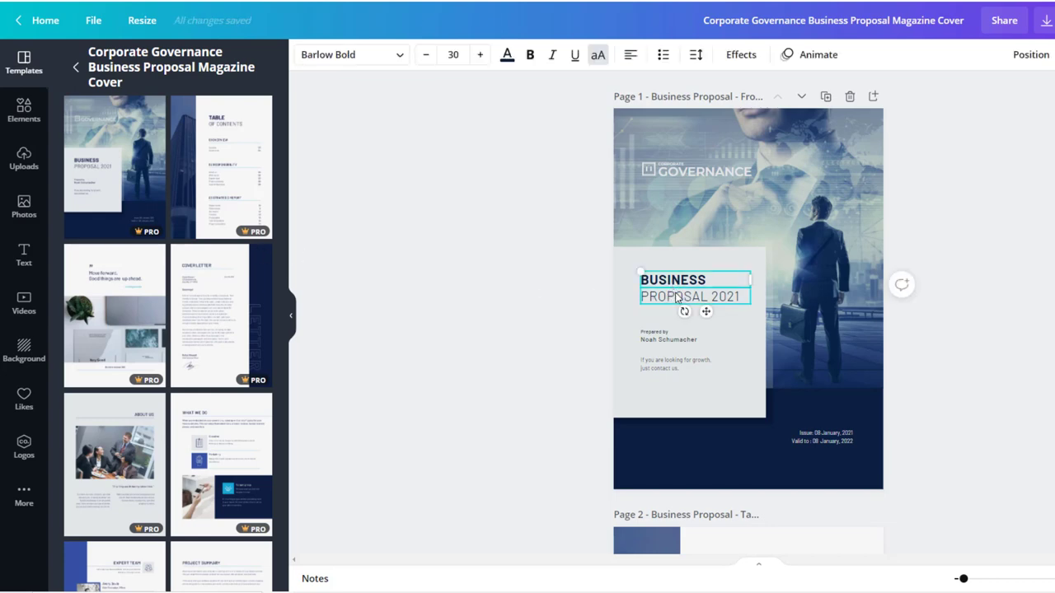
{"action": "double_click", "coordinate": [675, 297]}
{"action": "triple_click", "coordinate": [677, 299]}
{"action": "key", "text": "BackSpace"}
{"action": "double_click", "coordinate": [677, 287]}
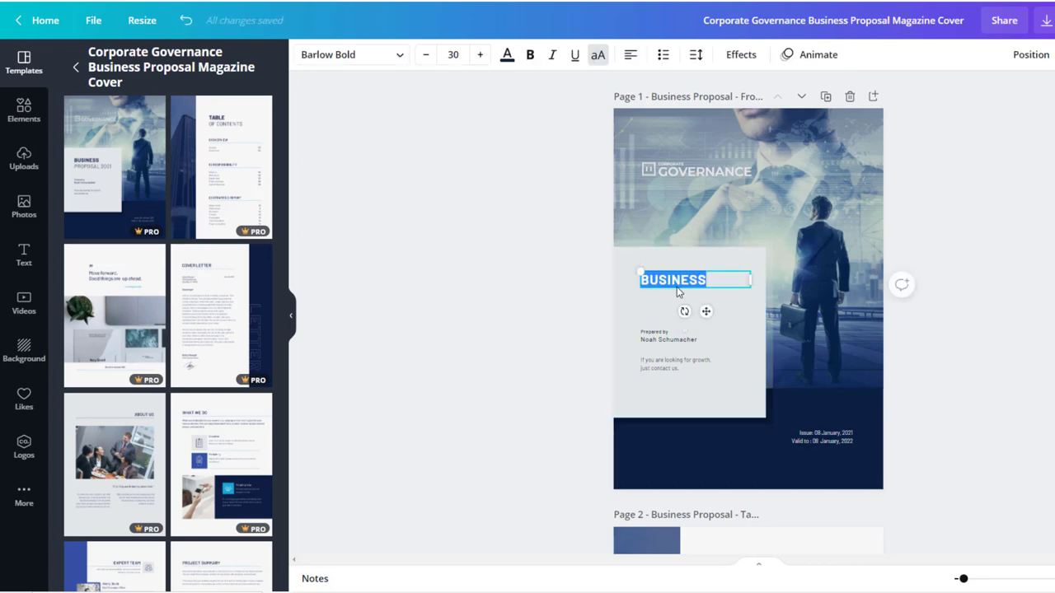
{"action": "type", "text": "WEB DESIGN FOR BEGINNERS"}
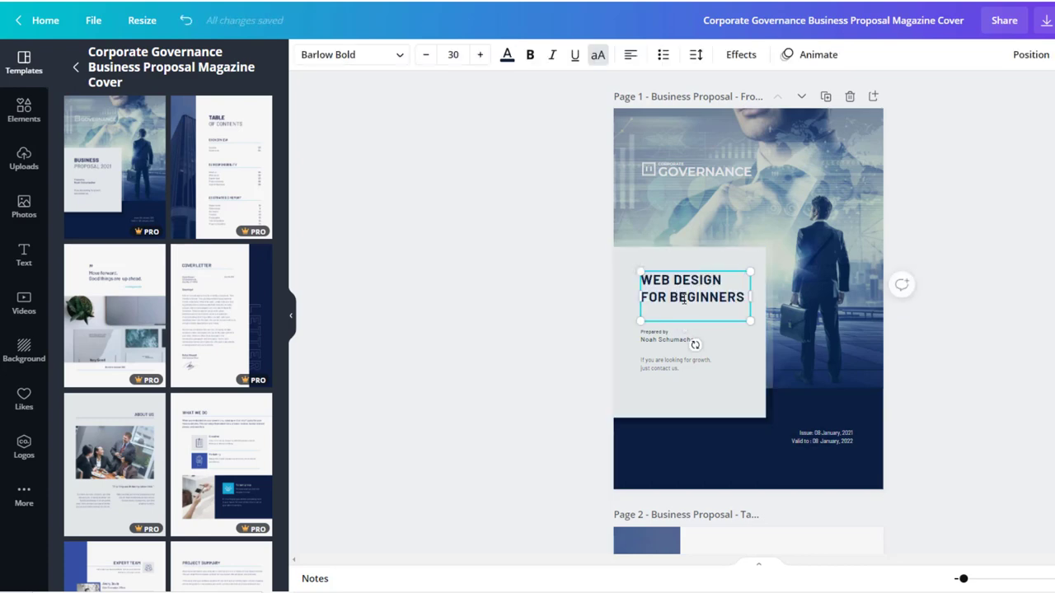
{"action": "left_click", "coordinate": [960, 359]}
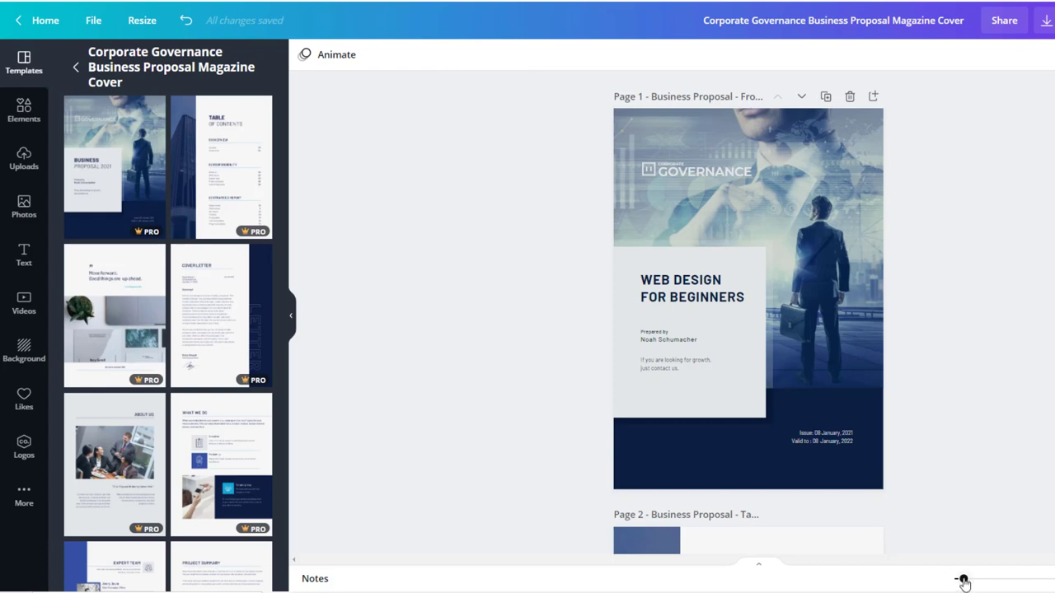
Replace the cover's author name with 'Filip Delac'.
{"action": "left_click_drag", "start_coordinate": [962, 582], "coordinate": [973, 582]}
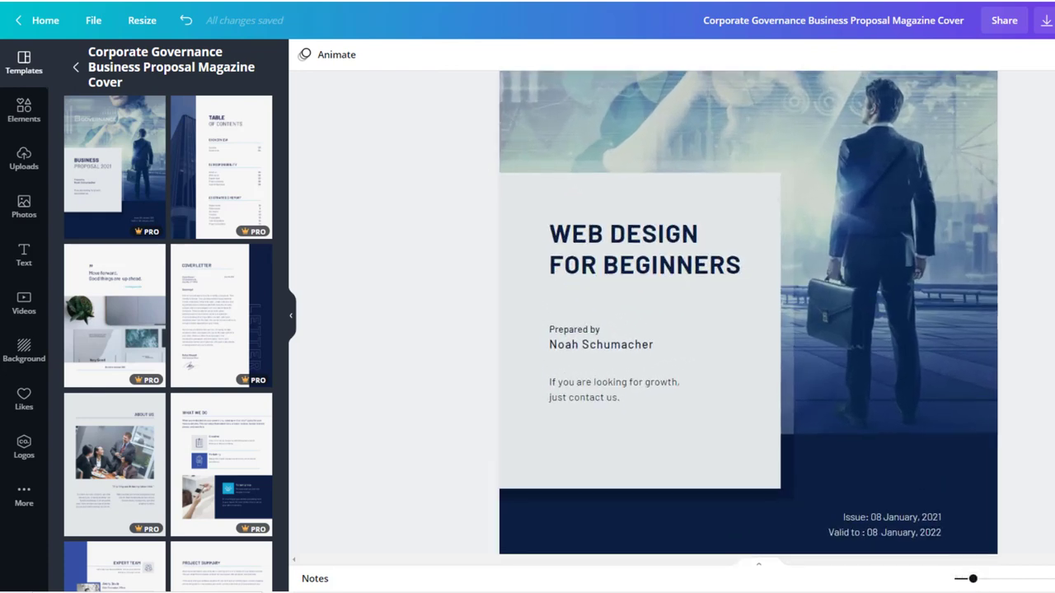
{"action": "triple_click", "coordinate": [601, 345]}
{"action": "type", "text": "Filip"}
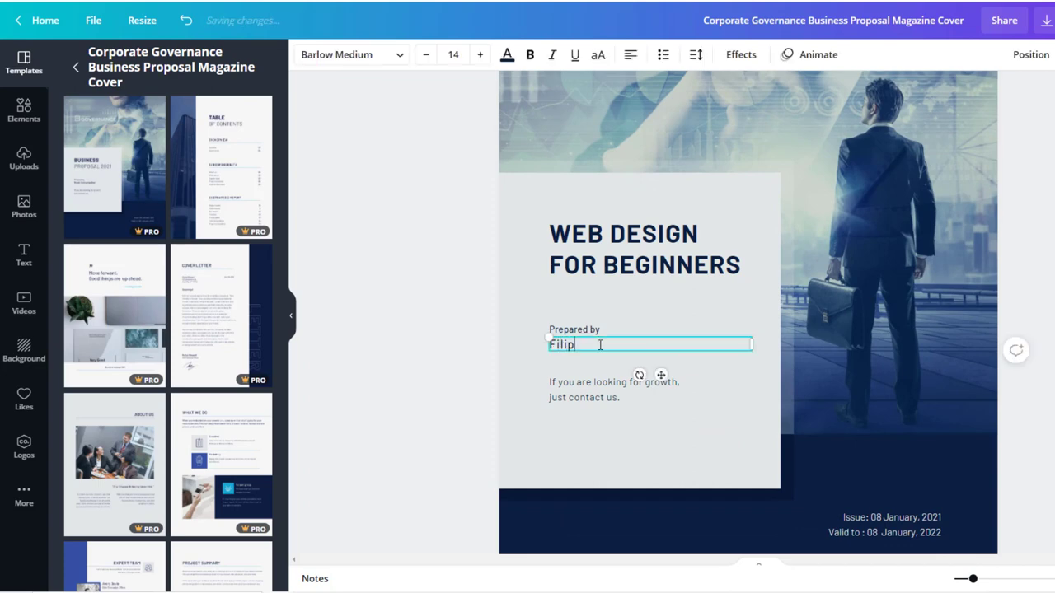
{"action": "type", "text": " Delac"}
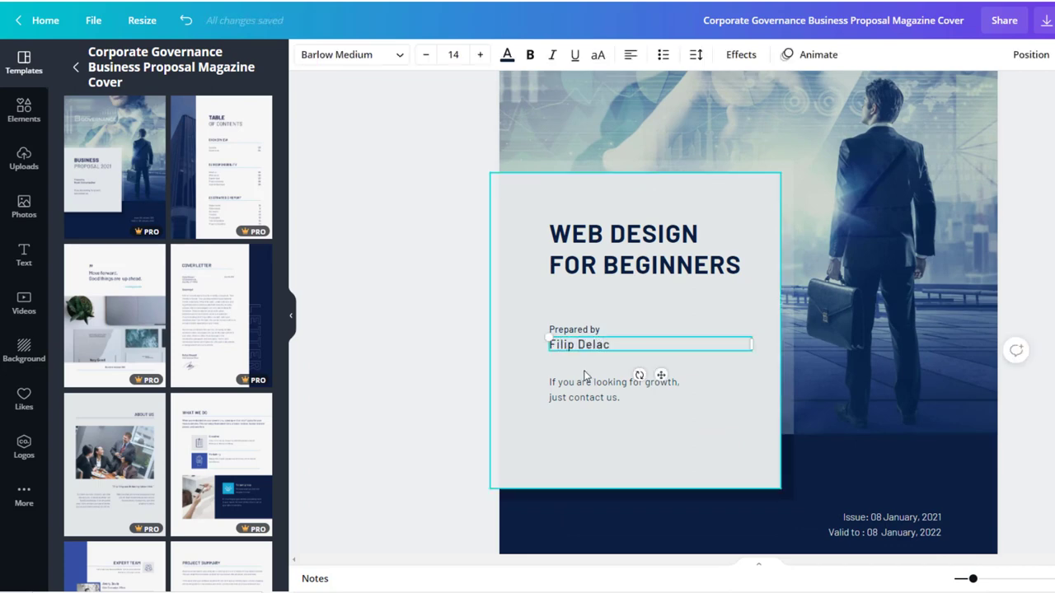
Reword the blurb, adding 'for your' and removing 'as a beginner'.
{"action": "left_click", "coordinate": [576, 414]}
{"action": "type", "text": "for "}
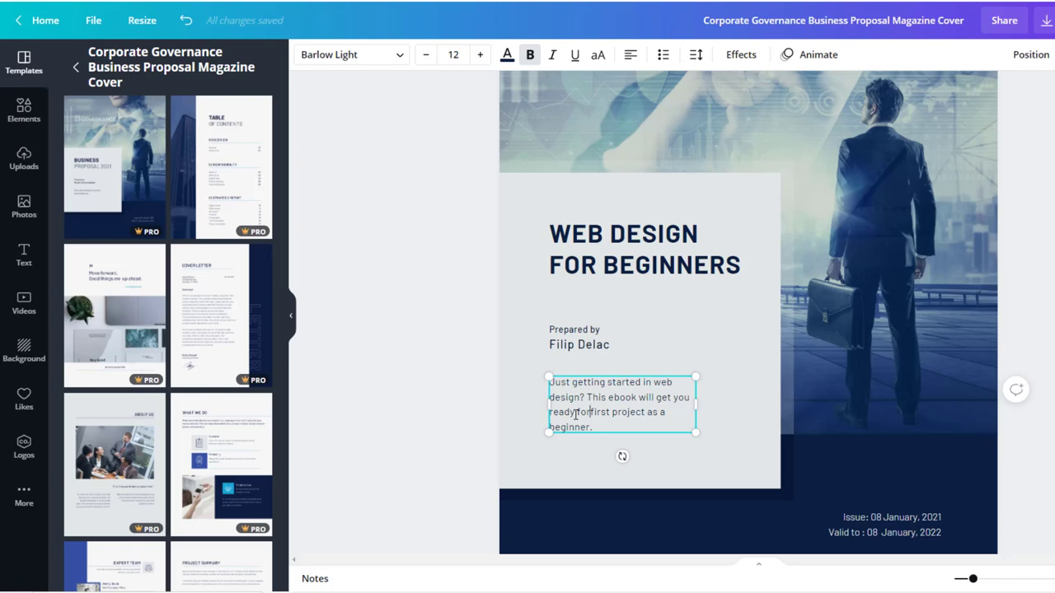
{"action": "type", "text": "your"}
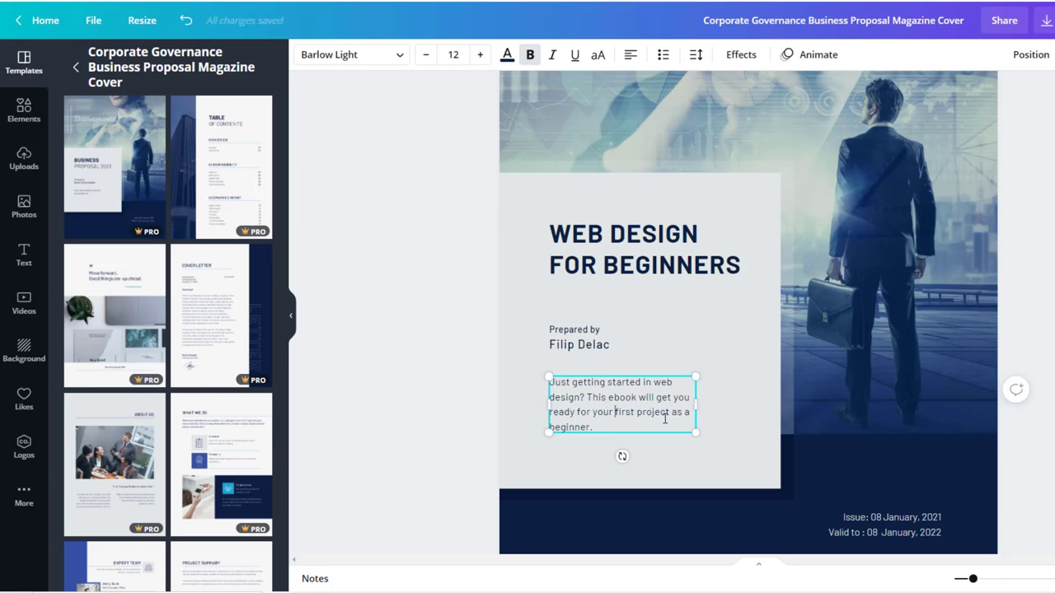
{"action": "left_click_drag", "start_coordinate": [671, 411], "coordinate": [589, 427]}
{"action": "key", "text": "BackSpace"}
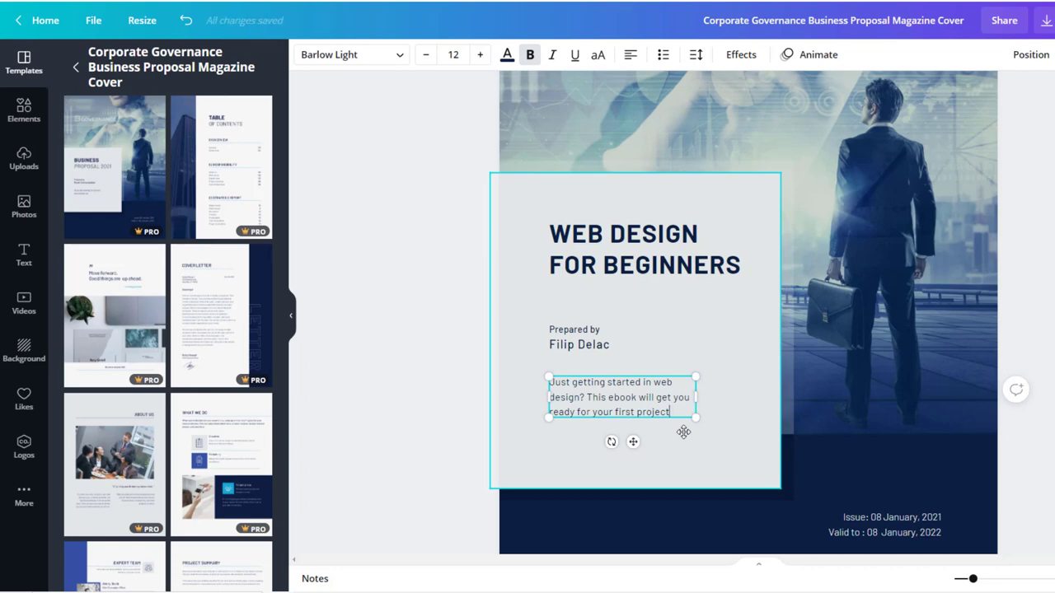
{"action": "type", "text": "."}
{"action": "left_click", "coordinate": [725, 375]}
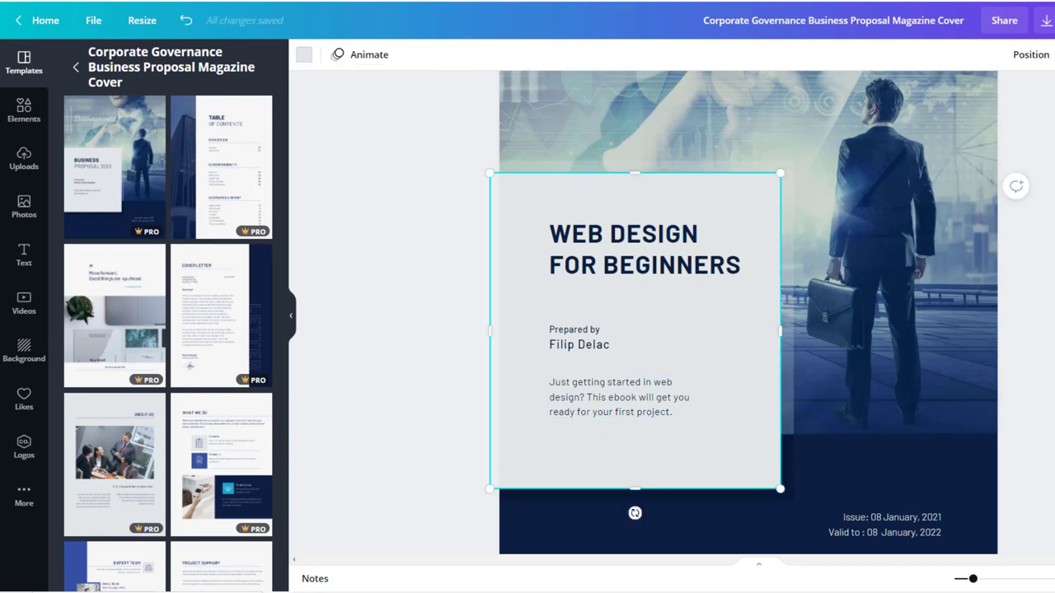
Set the cover's title, author and blurb text in the Raleway font.
{"action": "left_click_drag", "start_coordinate": [438, 217], "coordinate": [726, 424]}
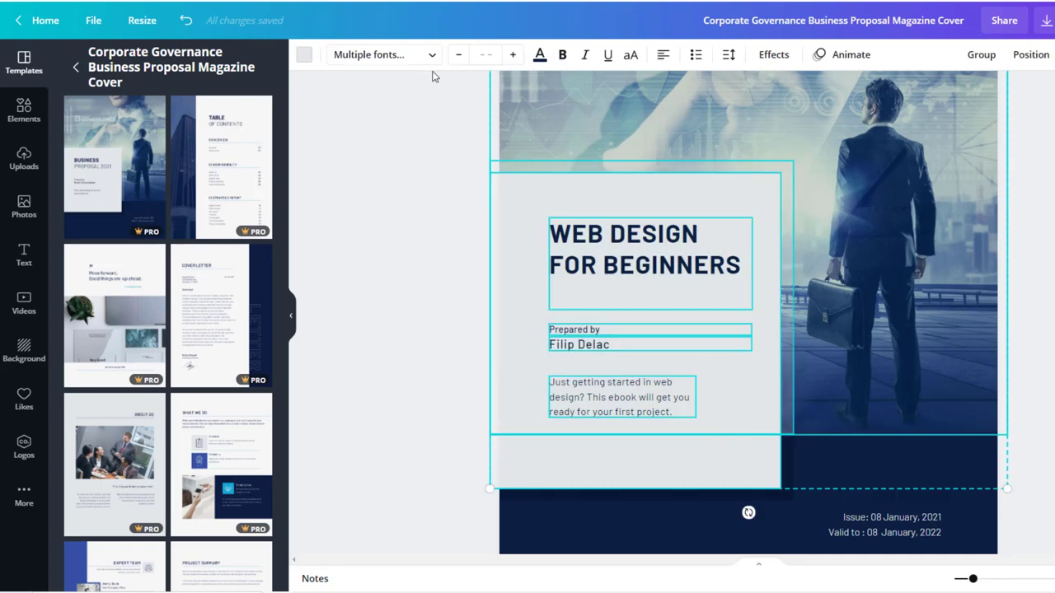
{"action": "left_click", "coordinate": [433, 60]}
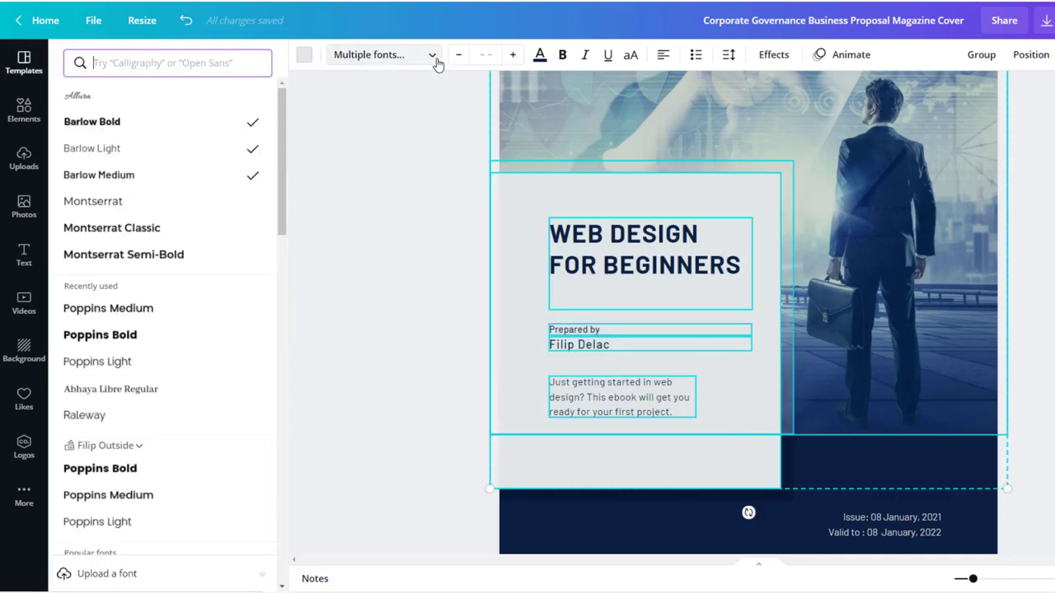
{"action": "left_click", "coordinate": [128, 414]}
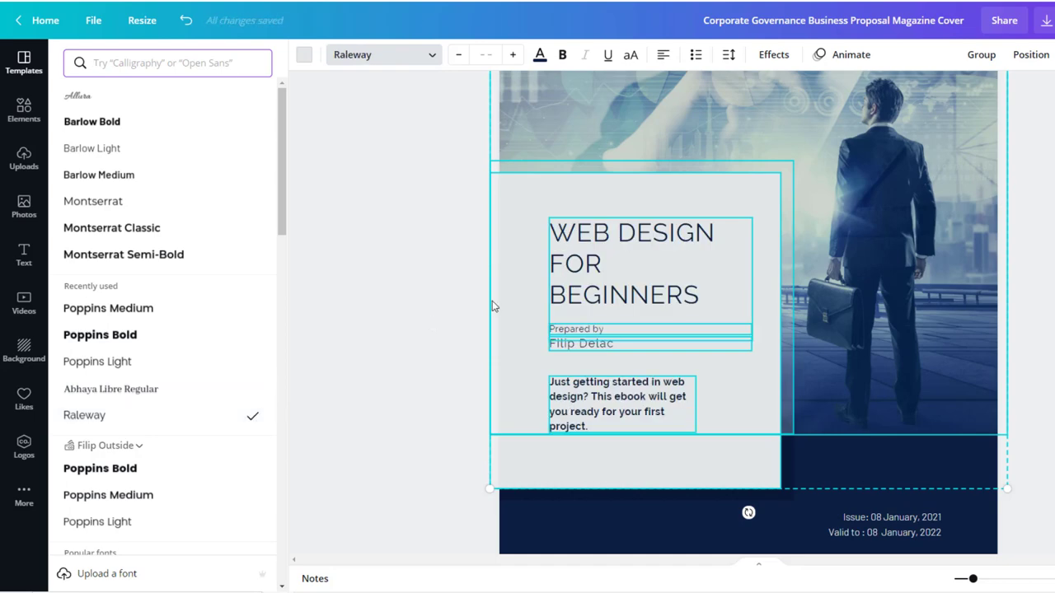
{"action": "left_click", "coordinate": [435, 240]}
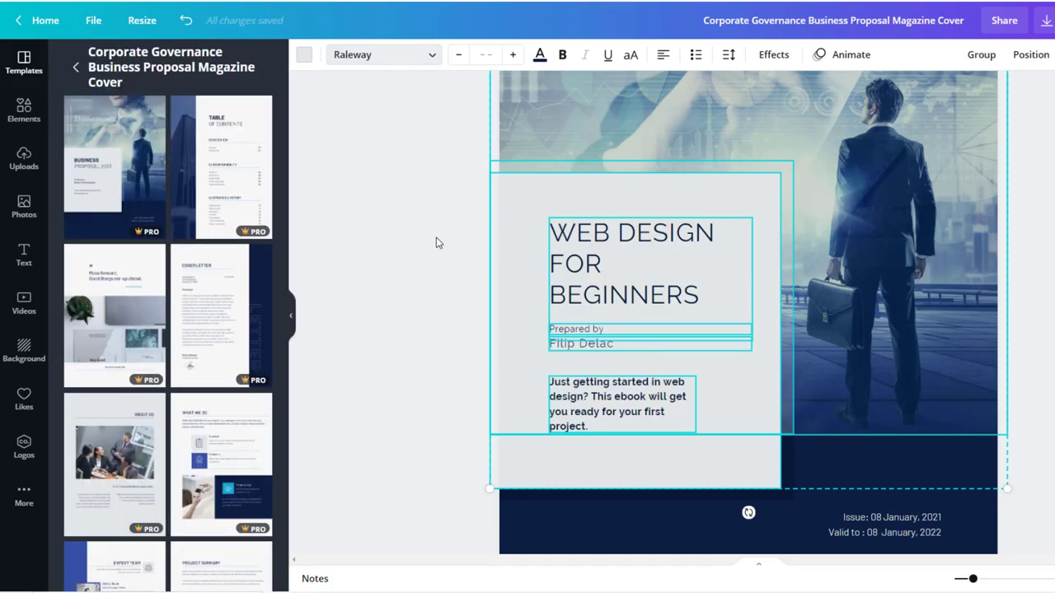
Make the cover title bold and the blurb paragraph non-bold.
{"action": "left_click", "coordinate": [596, 236]}
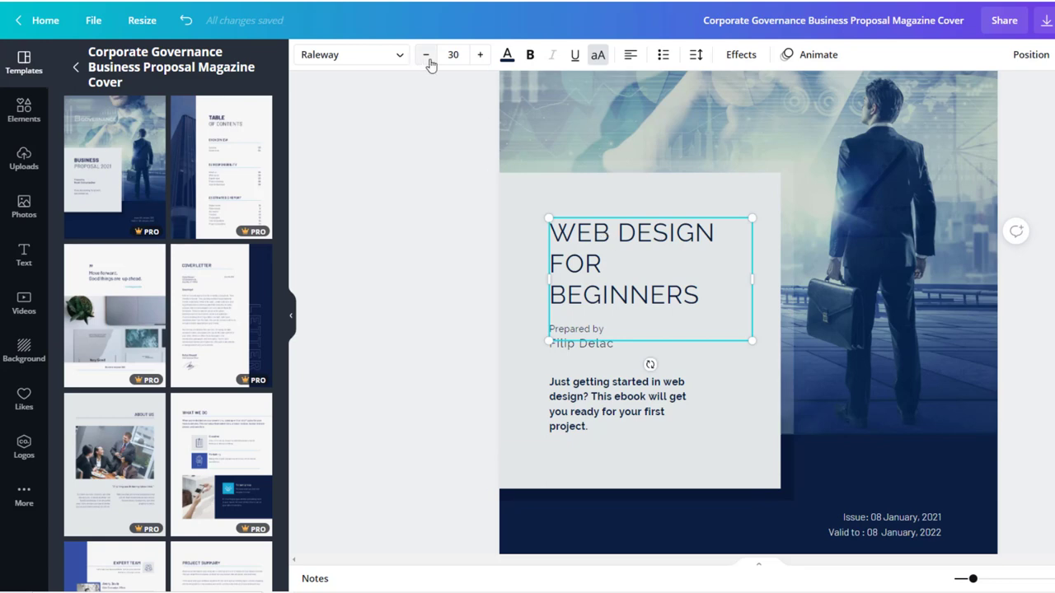
{"action": "left_click", "coordinate": [530, 54]}
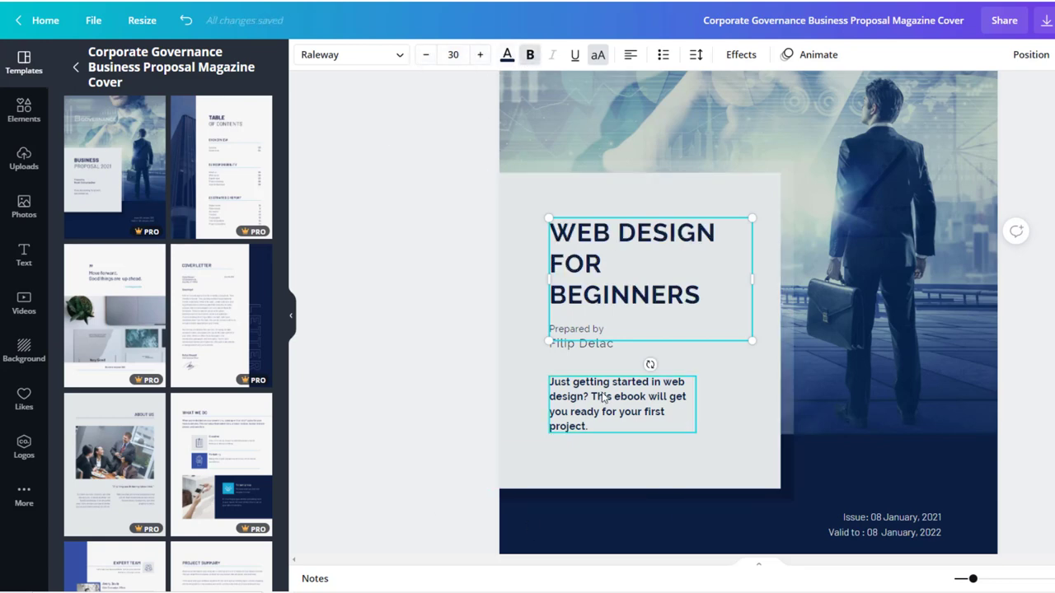
{"action": "left_click", "coordinate": [639, 388]}
{"action": "left_click", "coordinate": [532, 54]}
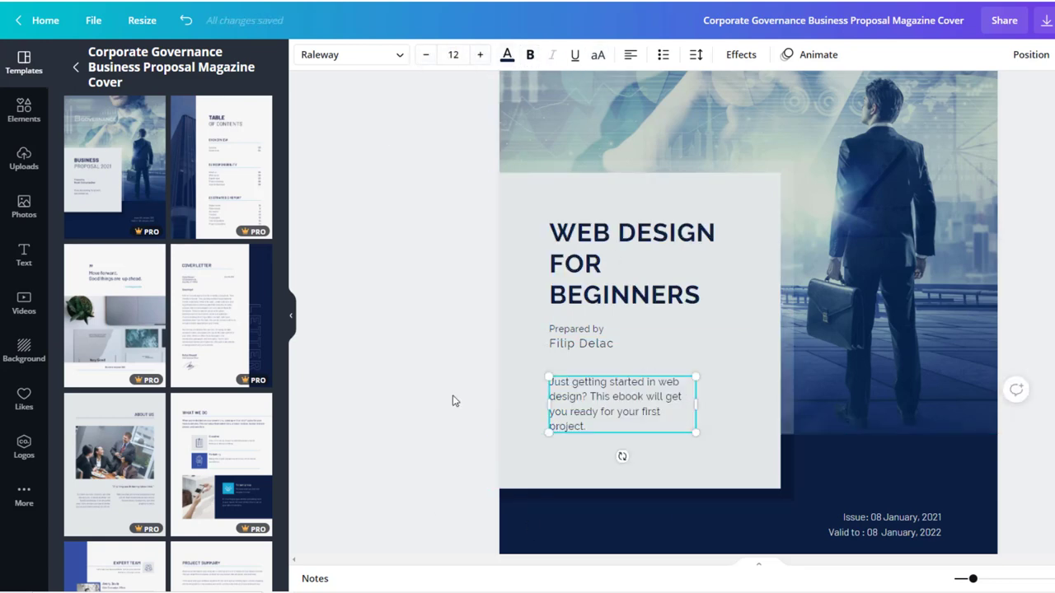
{"action": "left_click", "coordinate": [453, 394]}
{"action": "scroll", "coordinate": [406, 415], "scroll_direction": "down", "scroll_amount": 3}
Recolour the navy background with Delacwebdesign brand kit's Nightfall Ambiance blue.
{"action": "left_click", "coordinate": [592, 437]}
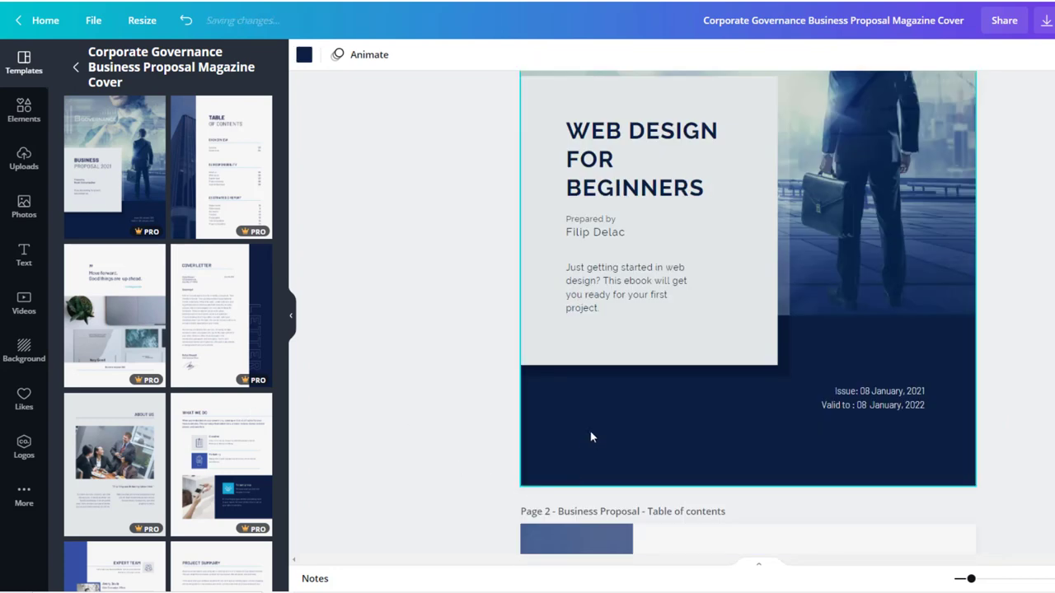
{"action": "left_click", "coordinate": [304, 56]}
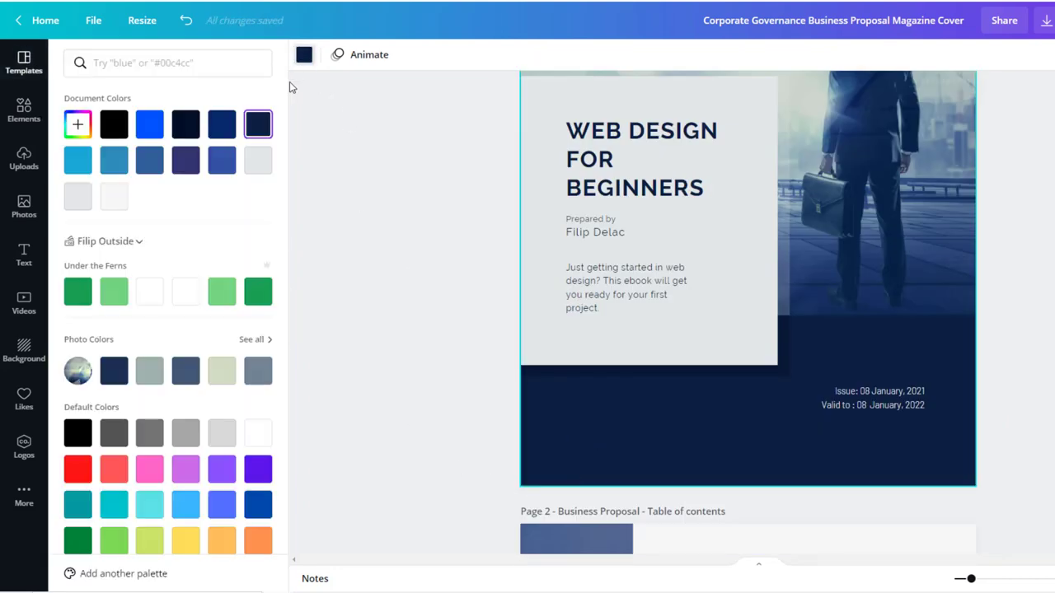
{"action": "left_click", "coordinate": [132, 242]}
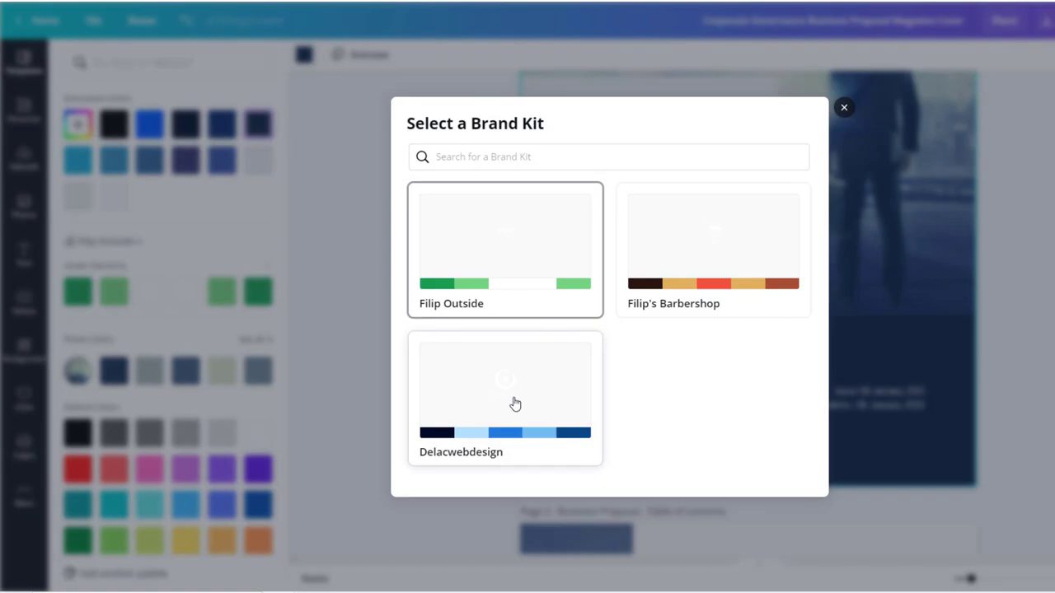
{"action": "left_click", "coordinate": [514, 403]}
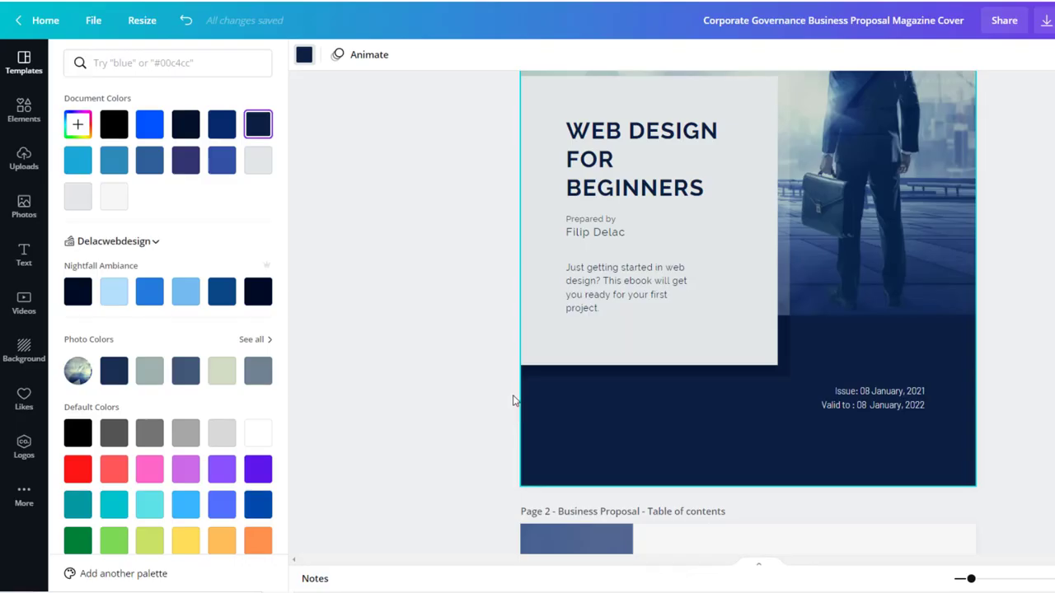
{"action": "left_click", "coordinate": [222, 296]}
{"action": "left_click", "coordinate": [1017, 313]}
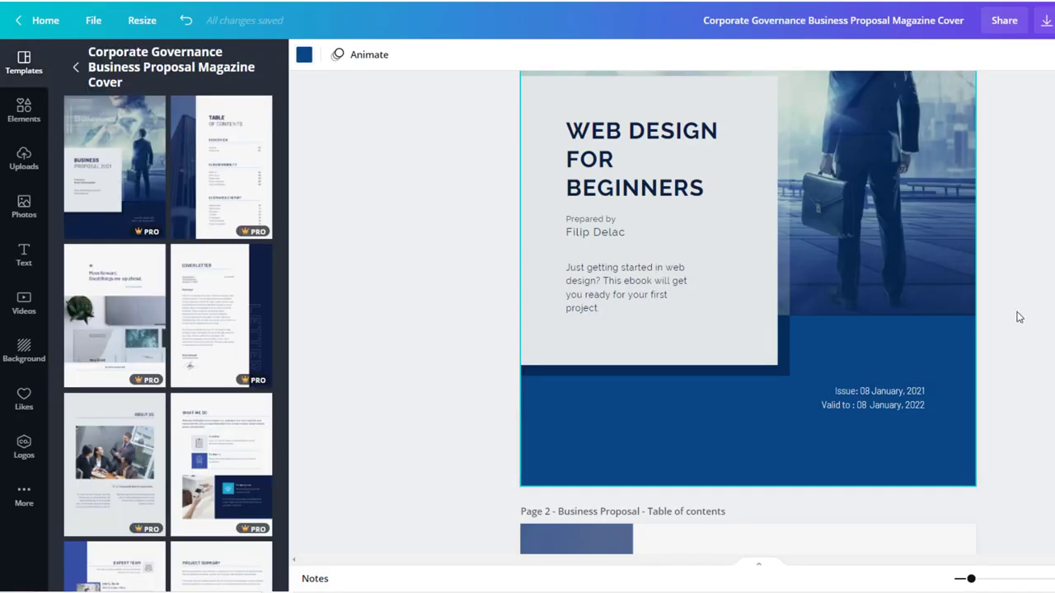
{"action": "scroll", "coordinate": [1030, 318], "scroll_direction": "up", "scroll_amount": 5}
{"action": "left_click", "coordinate": [849, 193]}
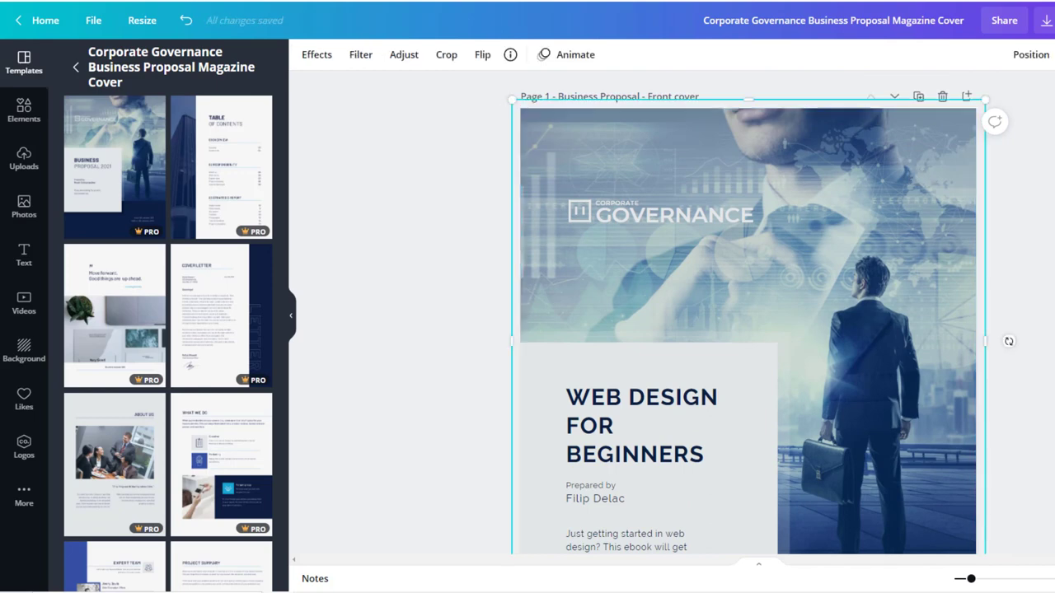
Replace the cover photo with a 'web design' stock photo of a phone.
{"action": "left_click", "coordinate": [23, 211]}
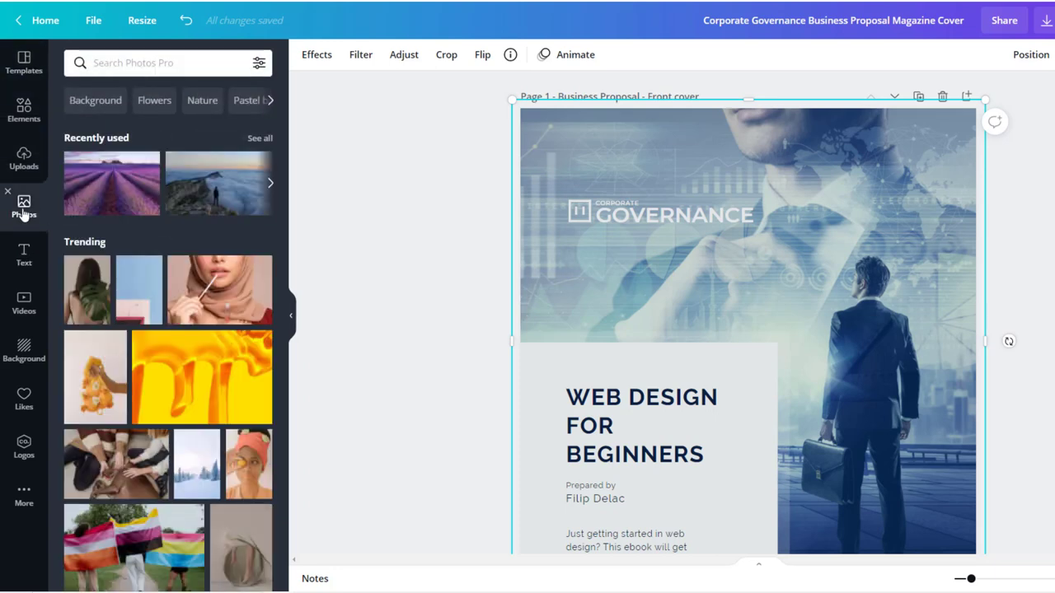
{"action": "left_click", "coordinate": [112, 59]}
{"action": "type", "text": "we"}
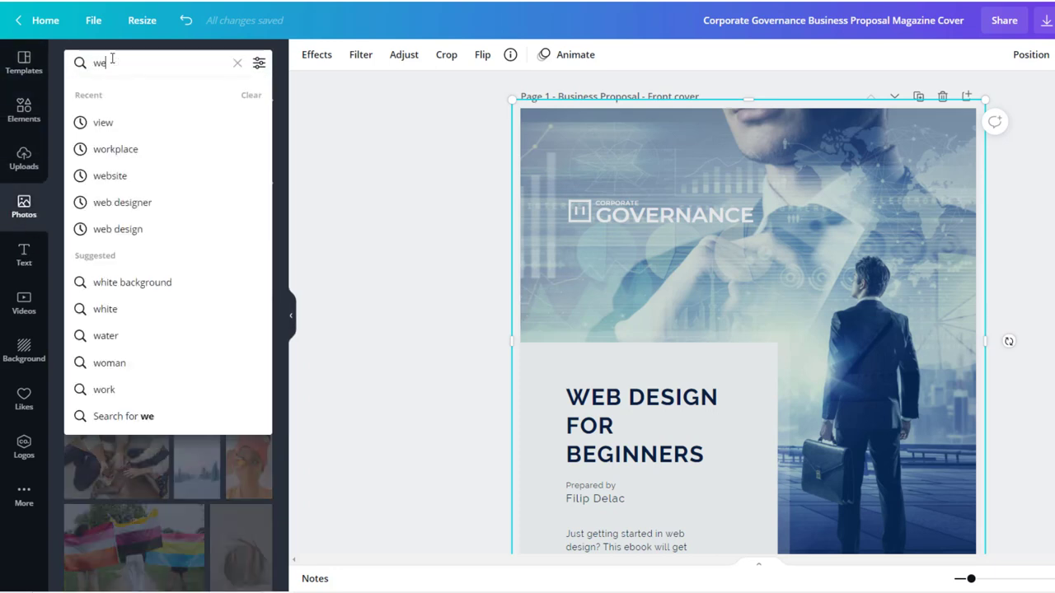
{"action": "type", "text": "b design"}
{"action": "key", "text": "Return"}
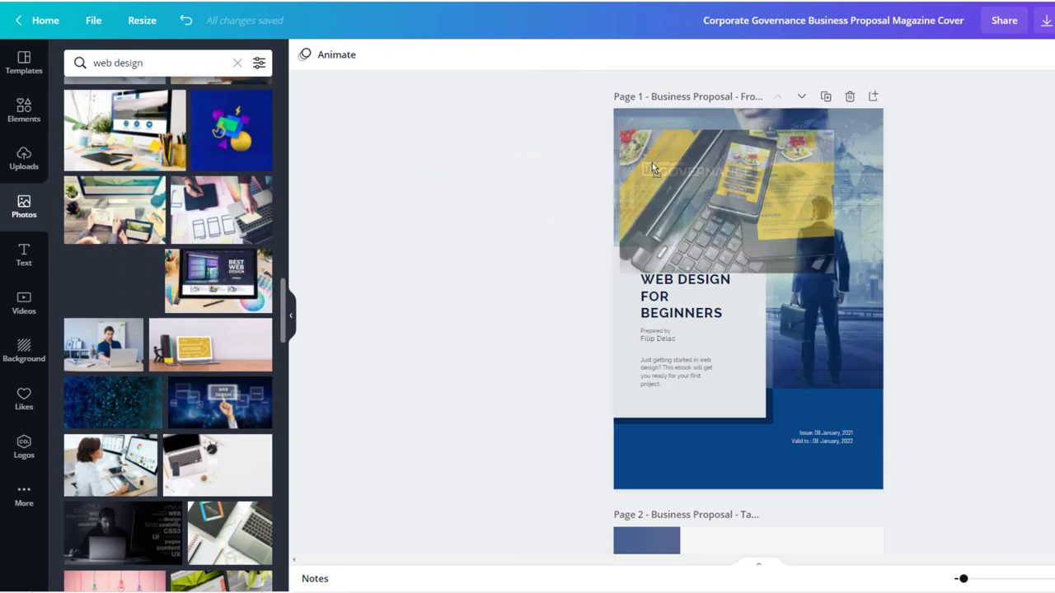
{"action": "left_click_drag", "start_coordinate": [117, 282], "coordinate": [669, 157]}
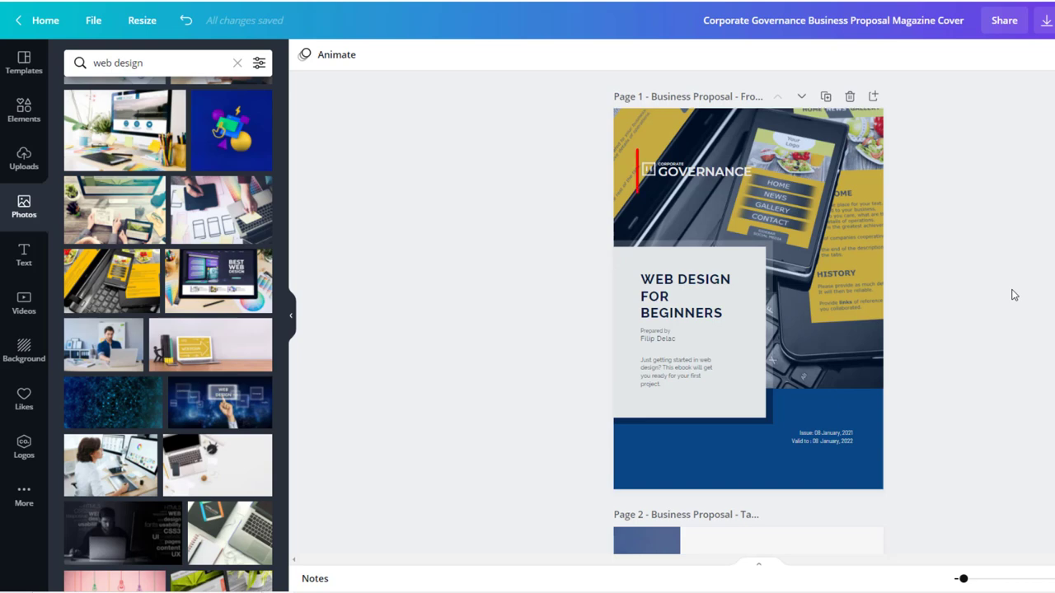
Delete the GOVERNANCE and CORPORATE label text and its icon from the cover.
{"action": "left_click", "coordinate": [674, 171]}
{"action": "key", "text": "Delete"}
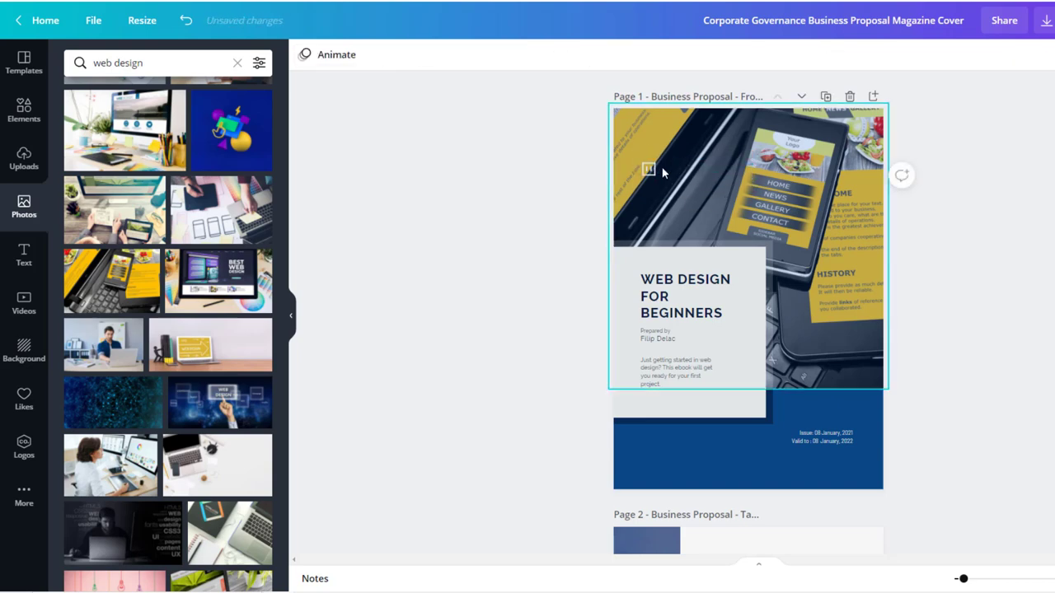
{"action": "left_click", "coordinate": [659, 170]}
{"action": "key", "text": "Delete"}
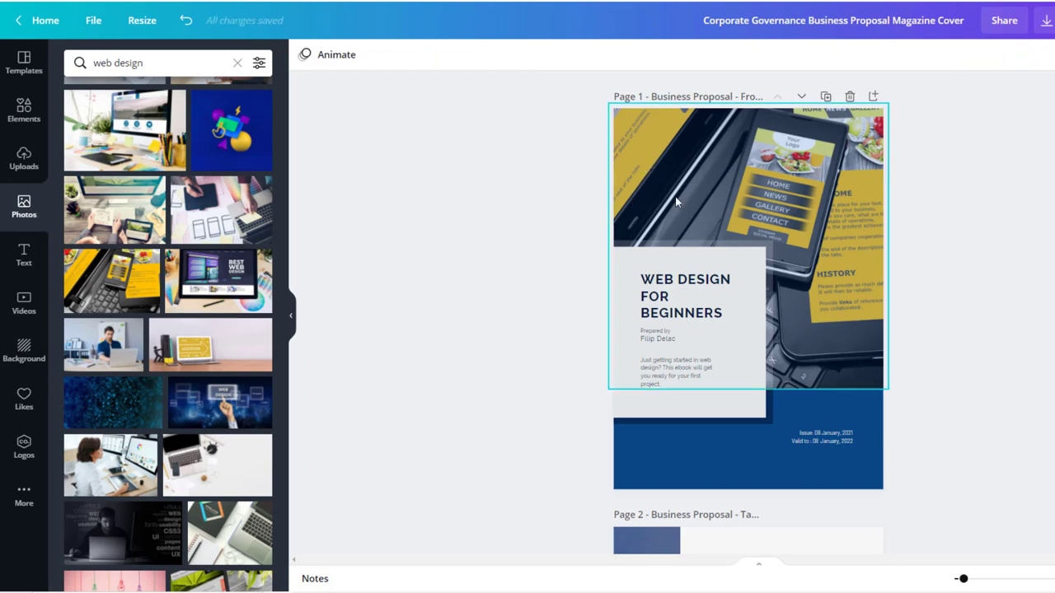
{"action": "left_click", "coordinate": [458, 242]}
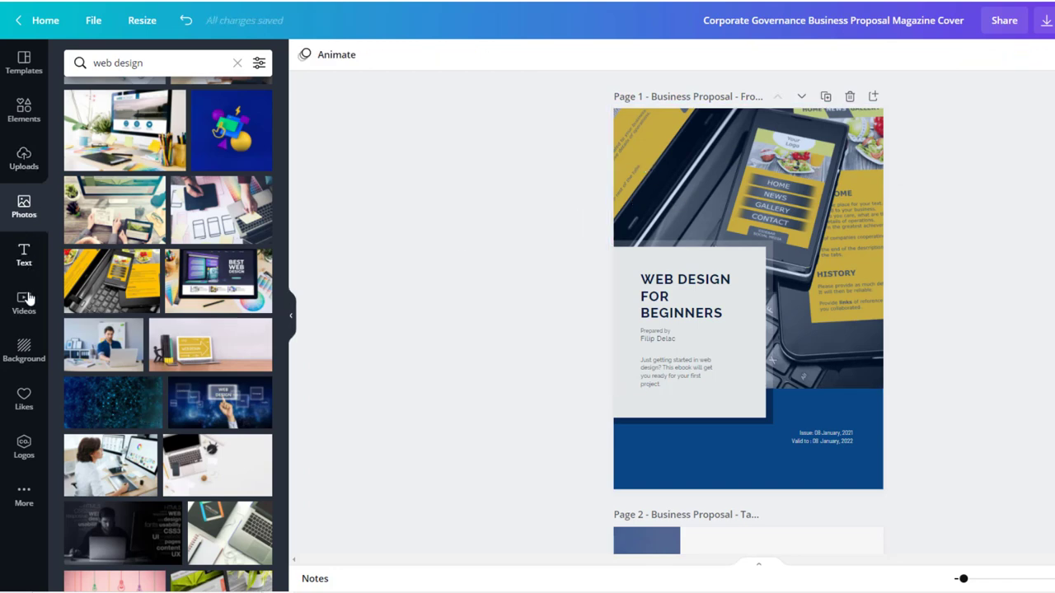
Add the white Delac brand logo, shrunk small in the cover's top-left corner.
{"action": "left_click", "coordinate": [24, 446]}
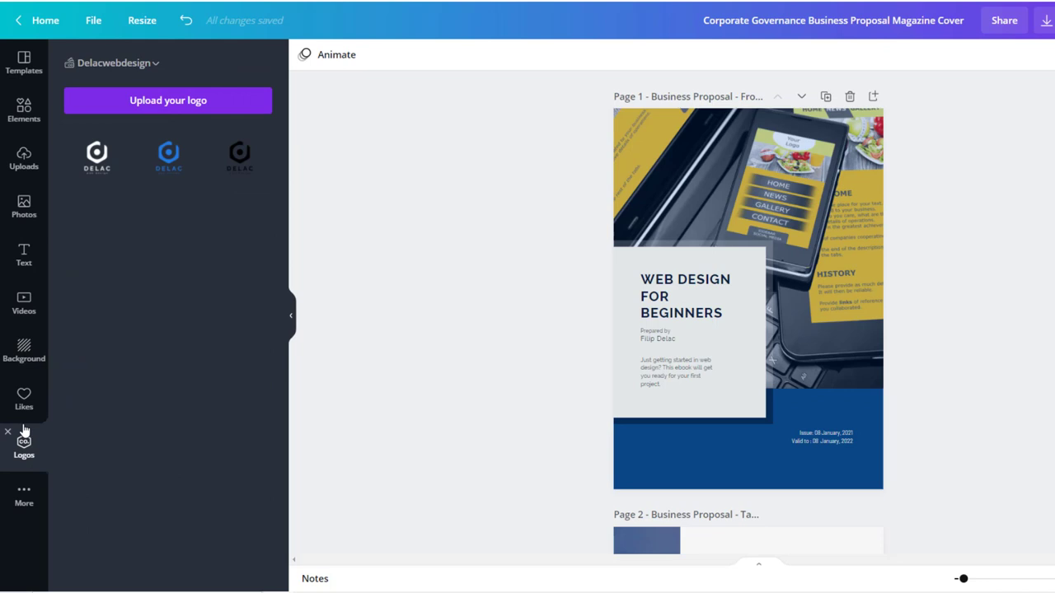
{"action": "left_click", "coordinate": [99, 159]}
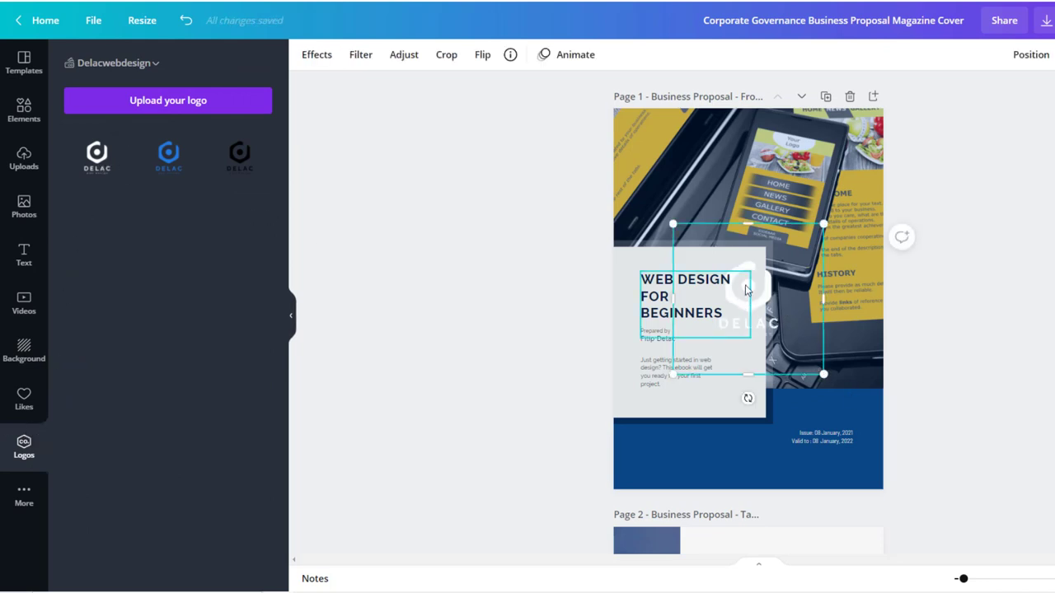
{"action": "left_click_drag", "start_coordinate": [751, 288], "coordinate": [689, 157]}
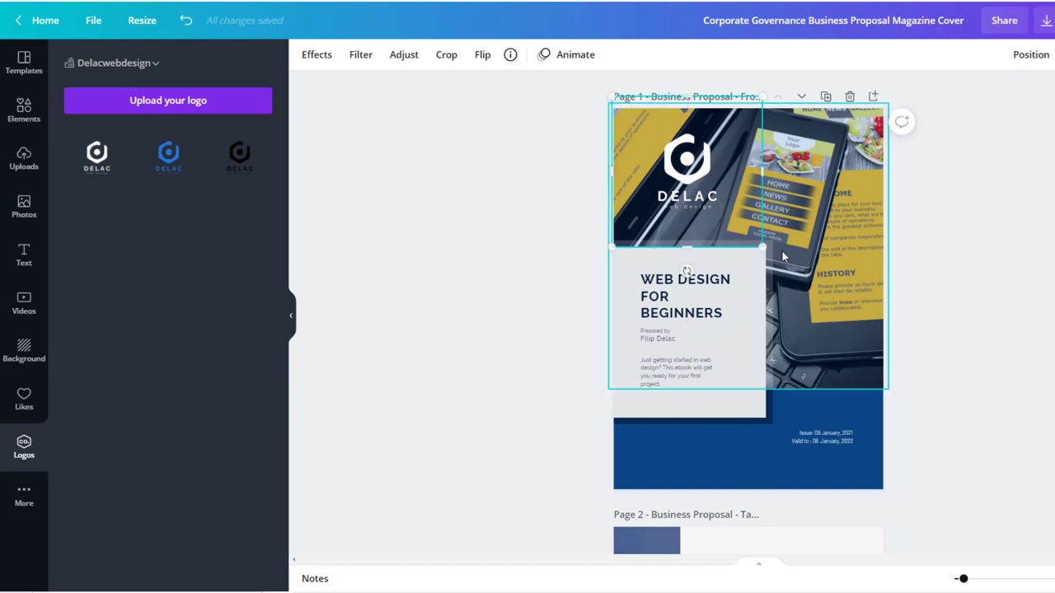
{"action": "left_click_drag", "start_coordinate": [763, 246], "coordinate": [699, 176]}
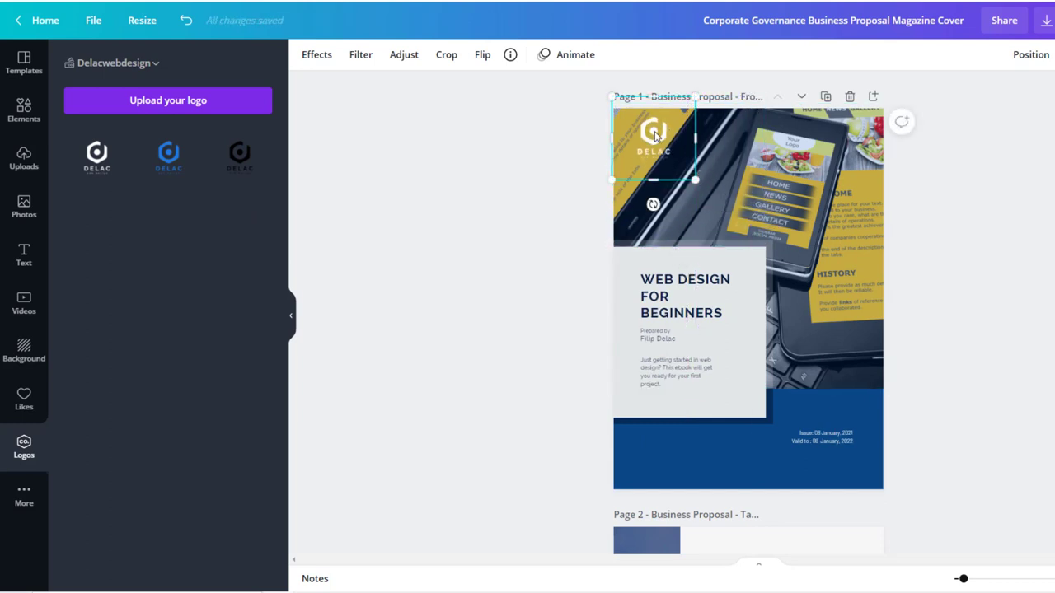
{"action": "left_click_drag", "start_coordinate": [653, 132], "coordinate": [653, 145]}
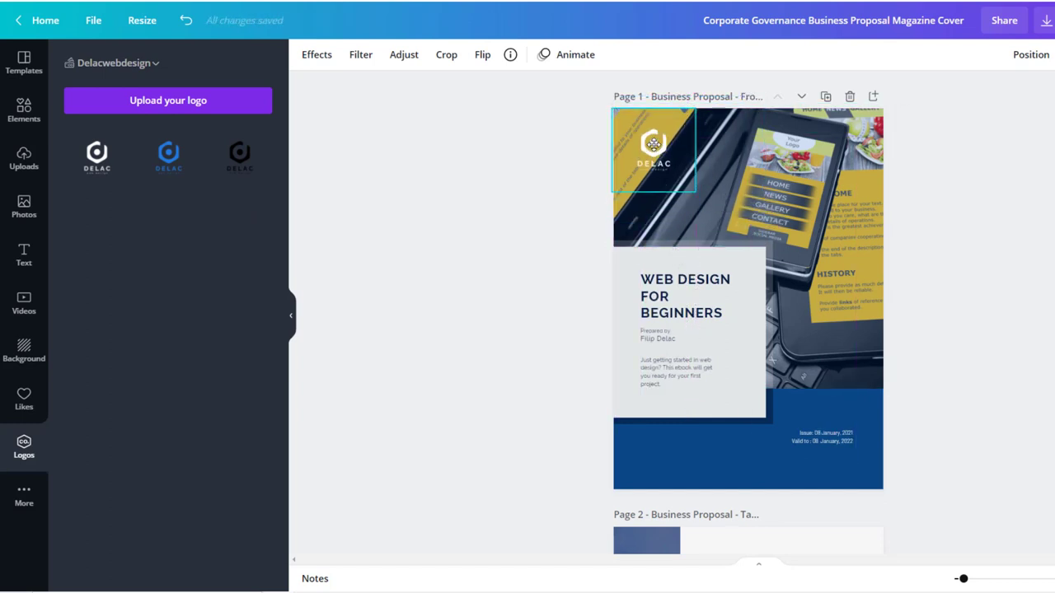
Lower the cover photo's brightness to -22.
{"action": "left_click", "coordinate": [995, 248]}
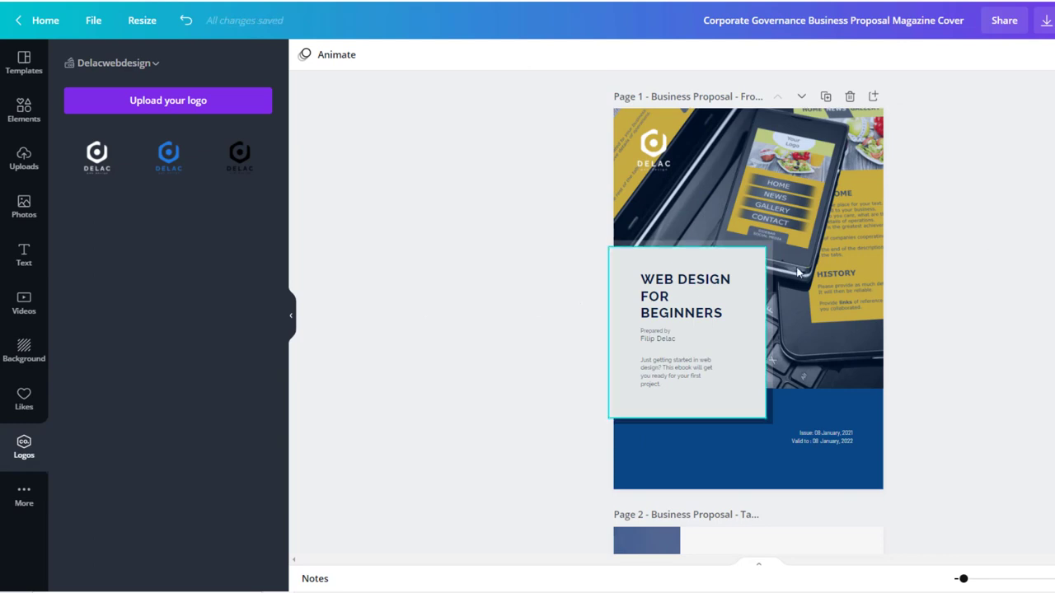
{"action": "left_click", "coordinate": [820, 212]}
{"action": "left_click", "coordinate": [408, 57]}
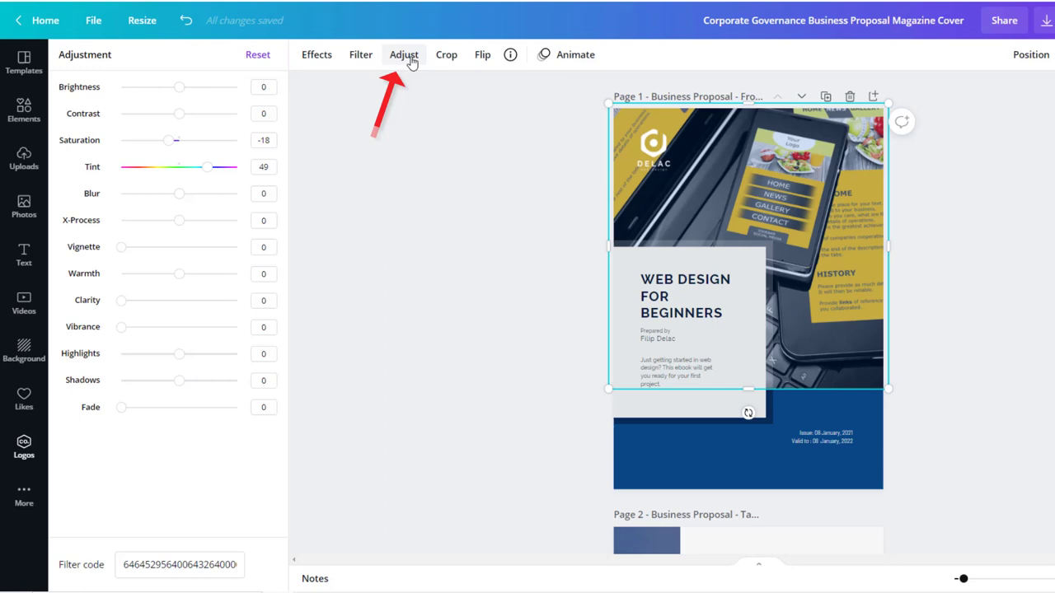
{"action": "left_click_drag", "start_coordinate": [182, 93], "coordinate": [168, 96]}
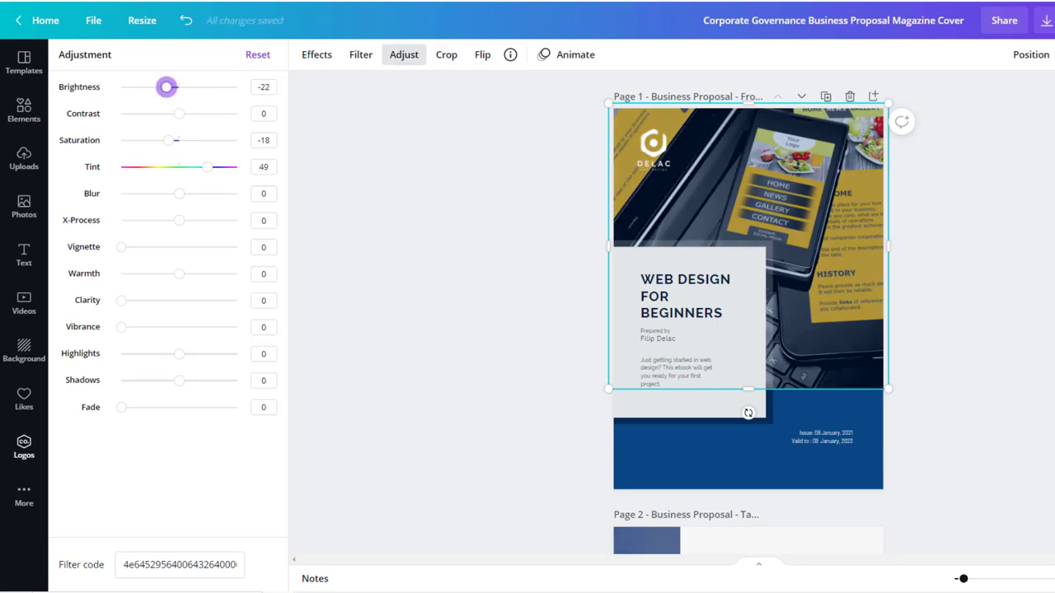
{"action": "left_click", "coordinate": [836, 443]}
Change the footer to 'Copyright 2022 delacwebdesign.com' and delete the Issue date line.
{"action": "type", "text": "gn.c"}
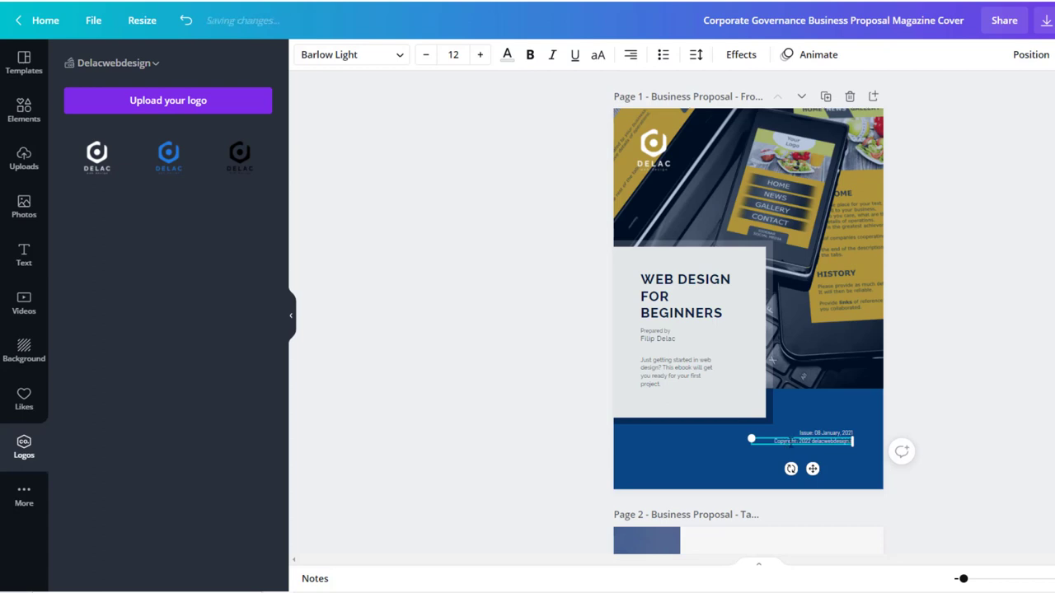
{"action": "type", "text": "om"}
{"action": "key", "text": "Escape"}
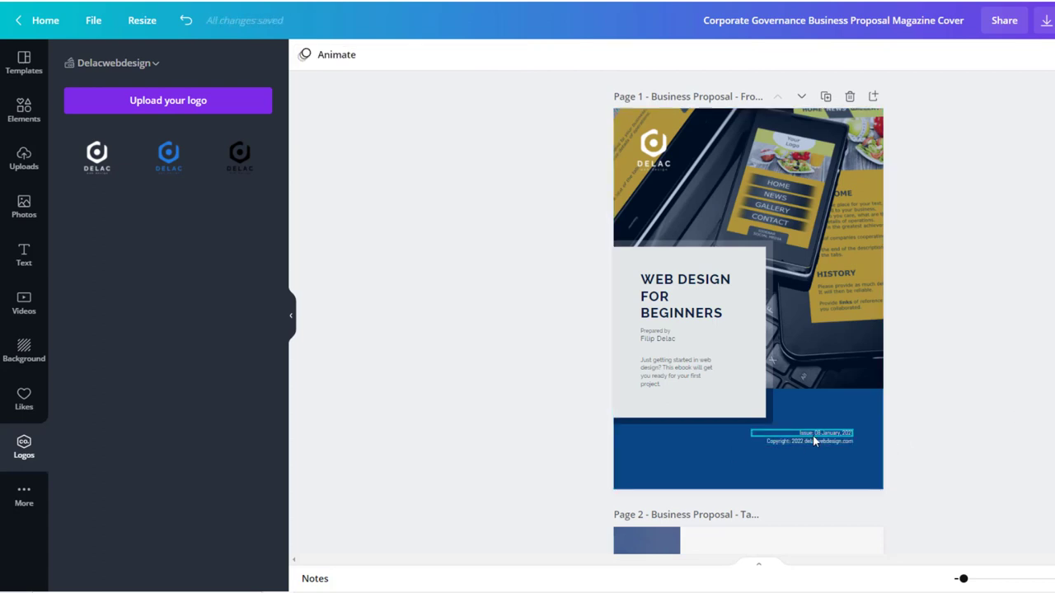
{"action": "key", "text": "Tab"}
{"action": "key", "text": "Delete"}
Set the copyright footer text in Raleway.
{"action": "left_click", "coordinate": [847, 445]}
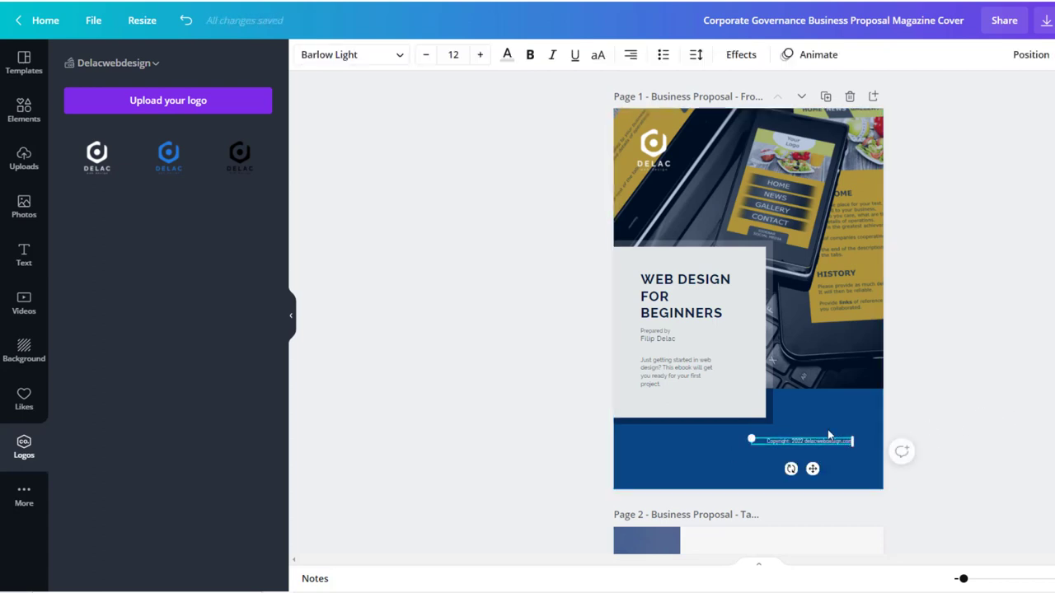
{"action": "left_click", "coordinate": [323, 57]}
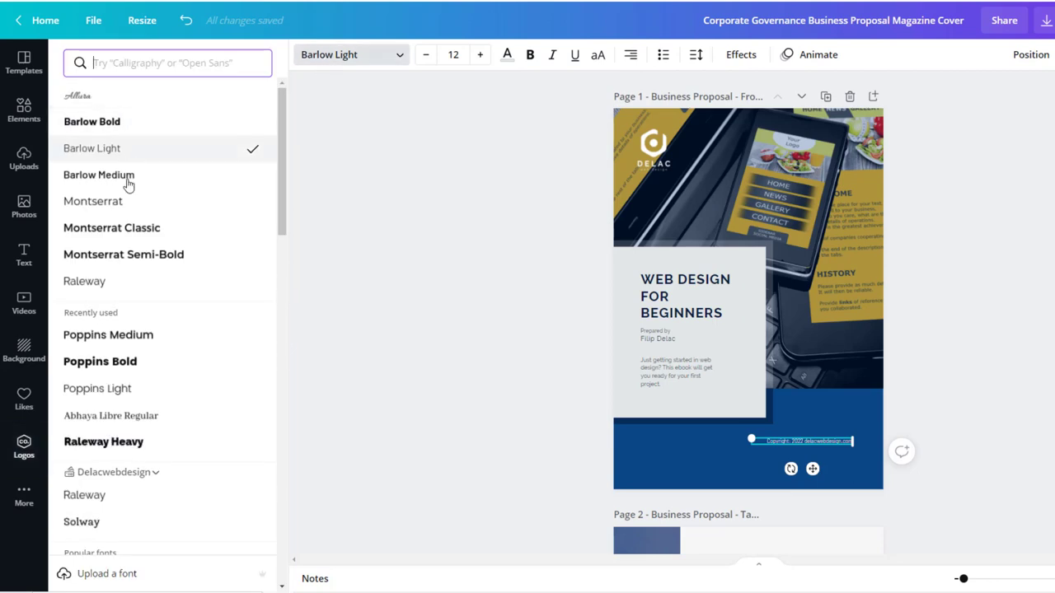
{"action": "left_click", "coordinate": [107, 283]}
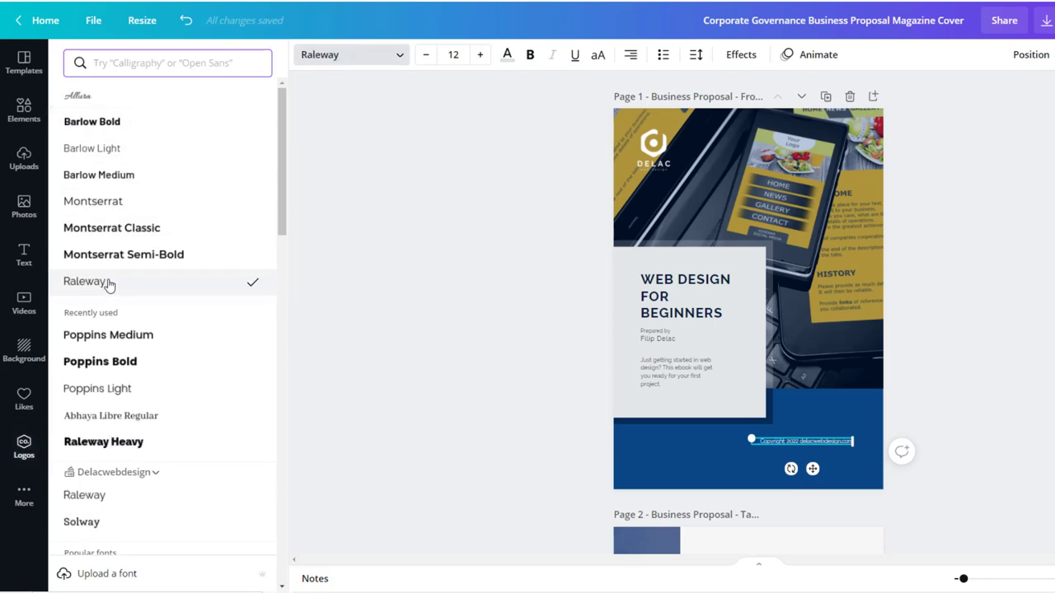
{"action": "left_click", "coordinate": [939, 347]}
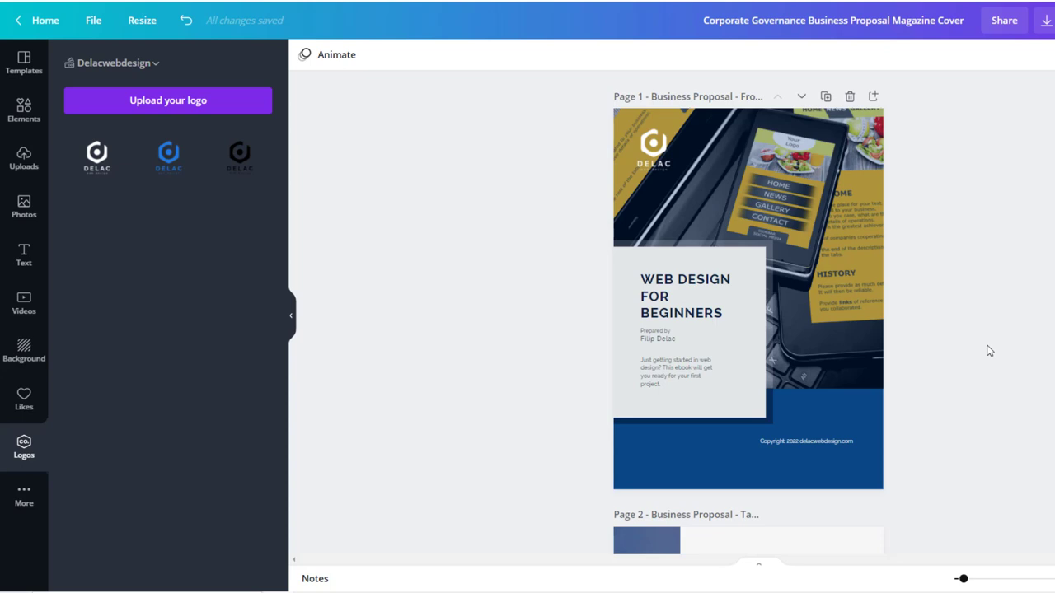
Set all text on the contents page in Raleway.
{"action": "scroll", "coordinate": [1030, 299], "scroll_direction": "down", "scroll_amount": 2}
{"action": "scroll", "coordinate": [998, 306], "scroll_direction": "down", "scroll_amount": 1}
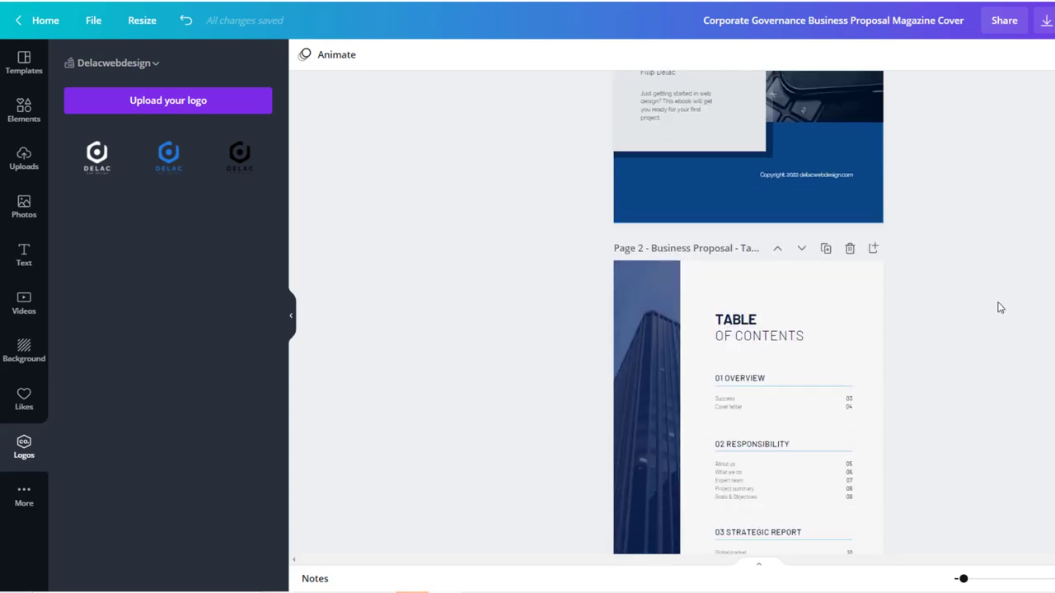
{"action": "scroll", "coordinate": [998, 308], "scroll_direction": "down", "scroll_amount": 2}
{"action": "scroll", "coordinate": [1000, 310], "scroll_direction": "up", "scroll_amount": 2}
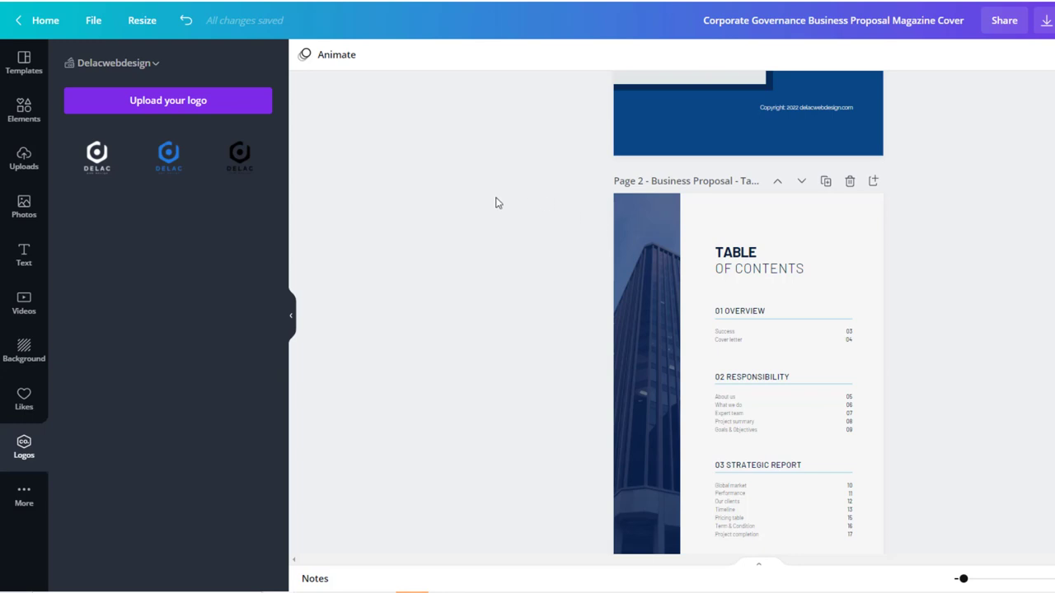
{"action": "left_click_drag", "start_coordinate": [504, 207], "coordinate": [919, 558]}
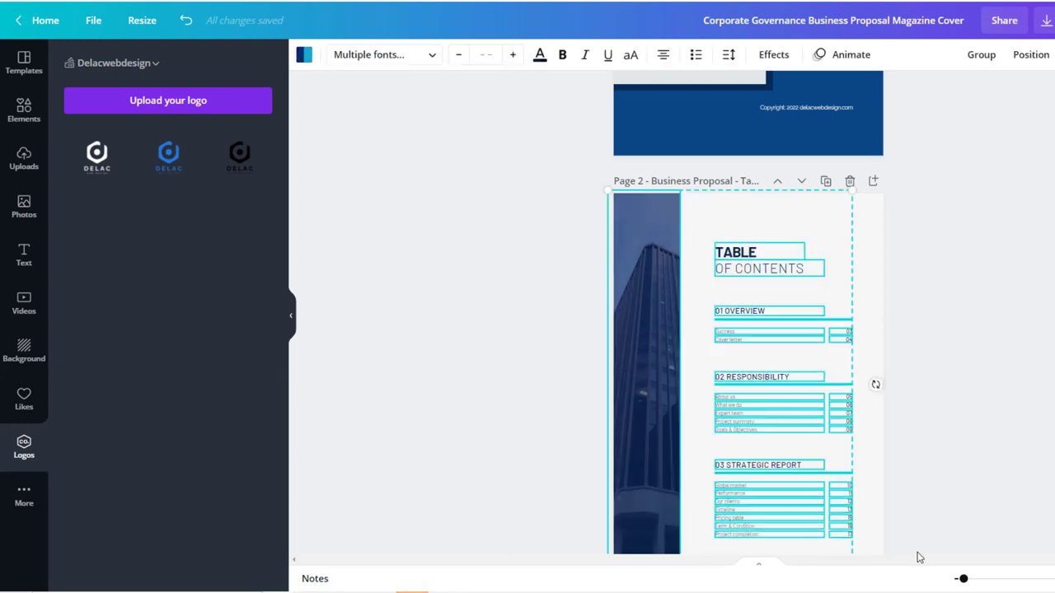
{"action": "left_click", "coordinate": [434, 57]}
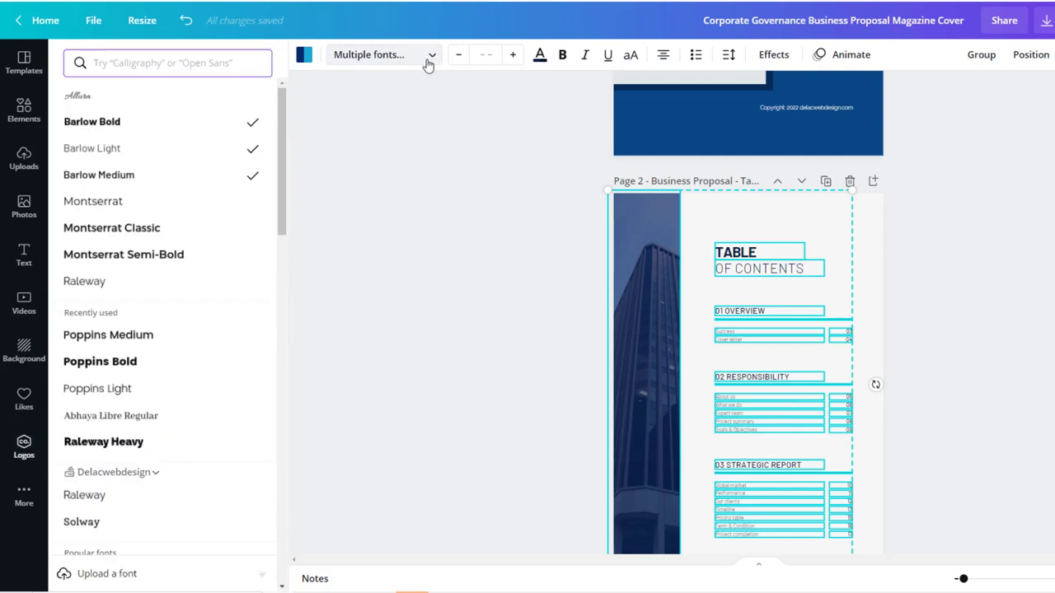
{"action": "left_click", "coordinate": [152, 280]}
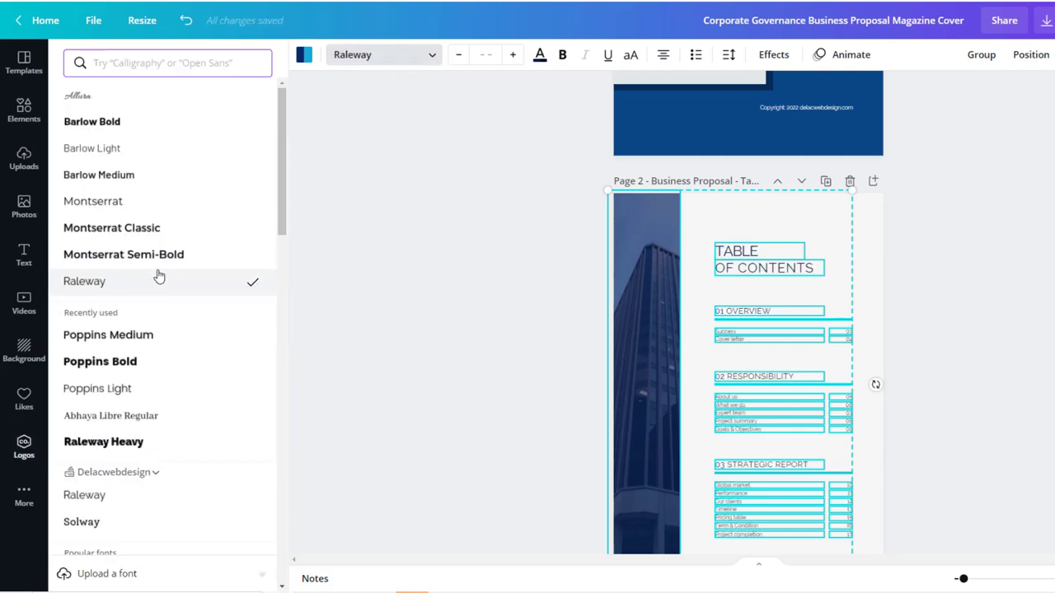
{"action": "left_click", "coordinate": [907, 317]}
Make the TABLE OF CONTENTS heading bold.
{"action": "left_click", "coordinate": [765, 272]}
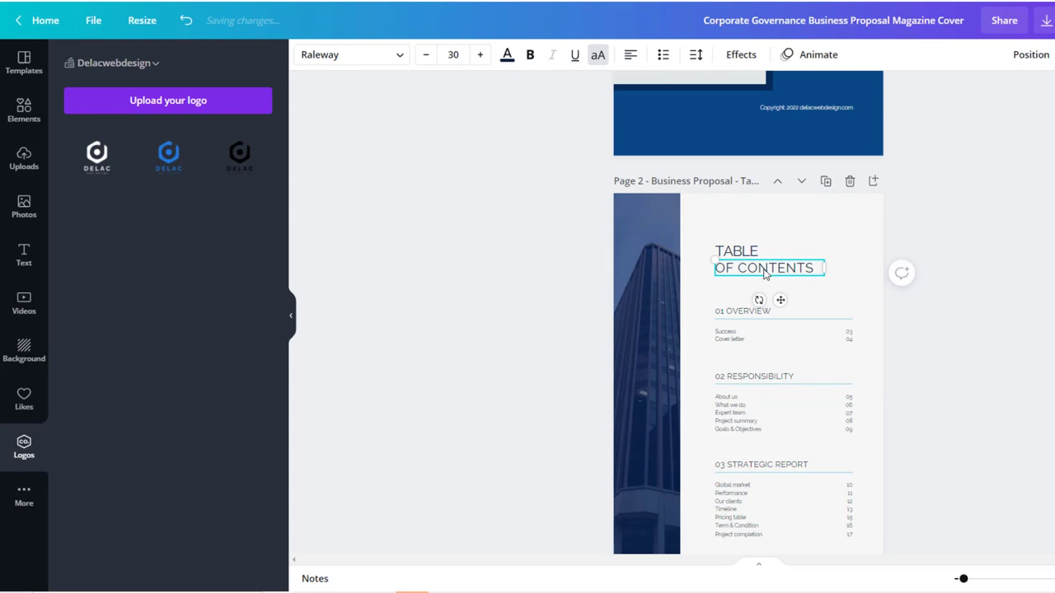
{"action": "left_click", "coordinate": [748, 255], "text": "shift"}
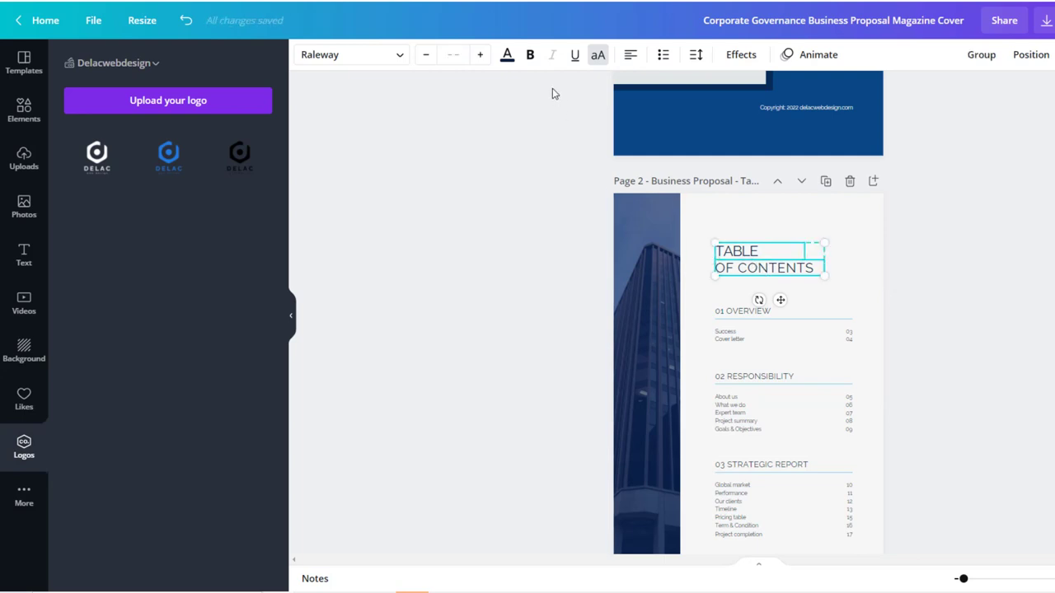
{"action": "left_click", "coordinate": [530, 55]}
{"action": "left_click", "coordinate": [940, 232]}
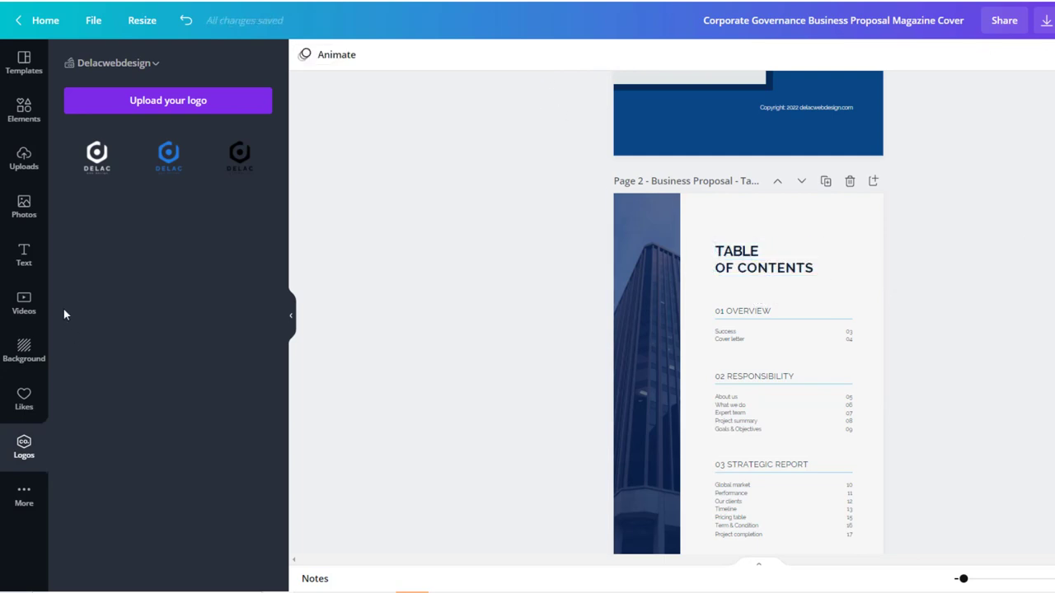
{"action": "left_click", "coordinate": [24, 206]}
Swap the contents page's strip photo for a web design image cropped to the smartphone.
{"action": "scroll", "coordinate": [123, 329], "scroll_direction": "down", "scroll_amount": 5}
{"action": "left_click_drag", "start_coordinate": [124, 371], "coordinate": [630, 264]}
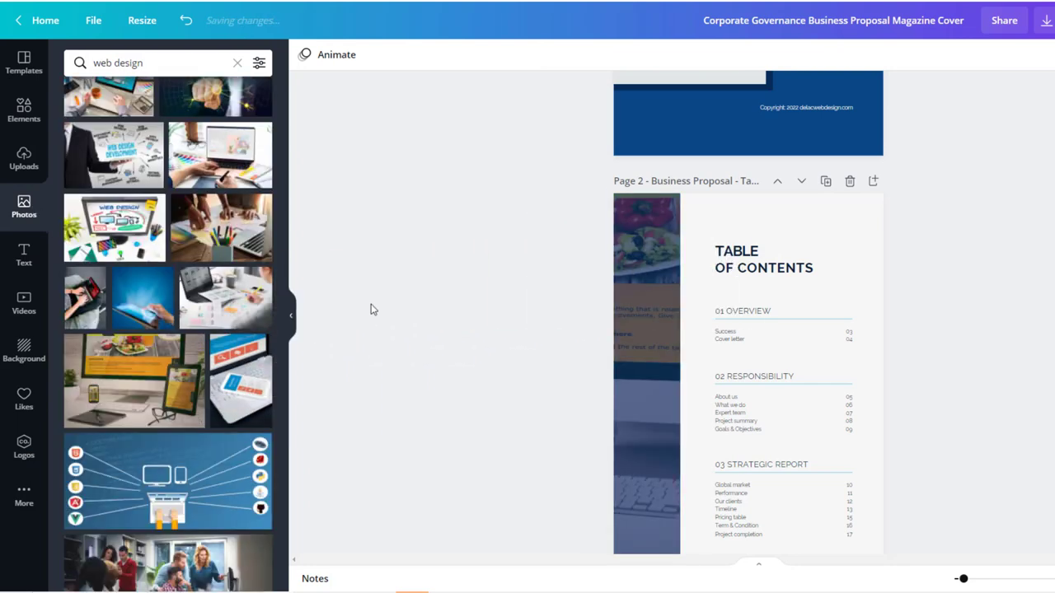
{"action": "double_click", "coordinate": [630, 248]}
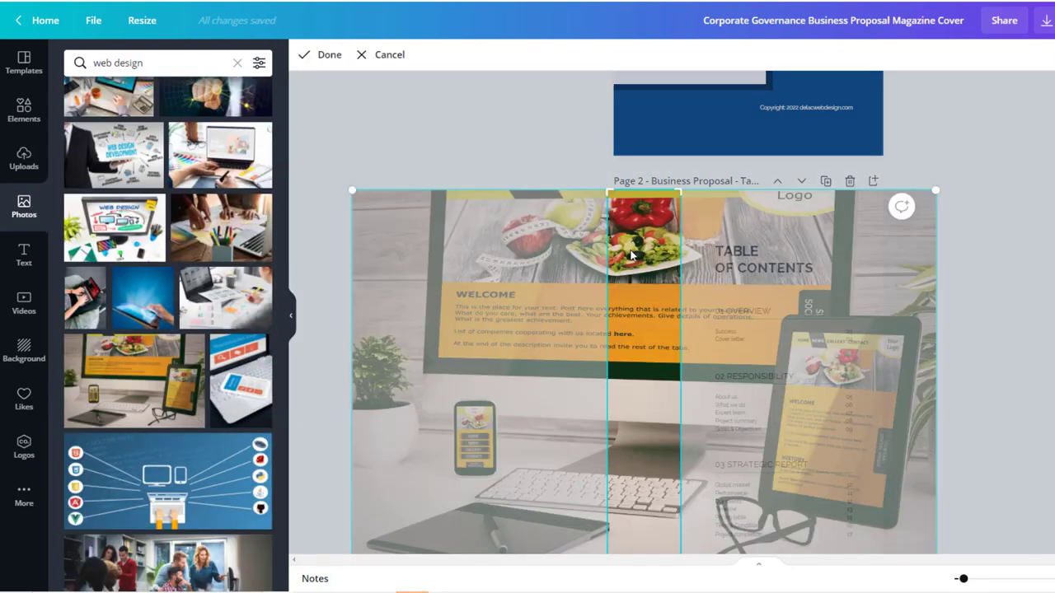
{"action": "left_click_drag", "start_coordinate": [544, 392], "coordinate": [679, 390]}
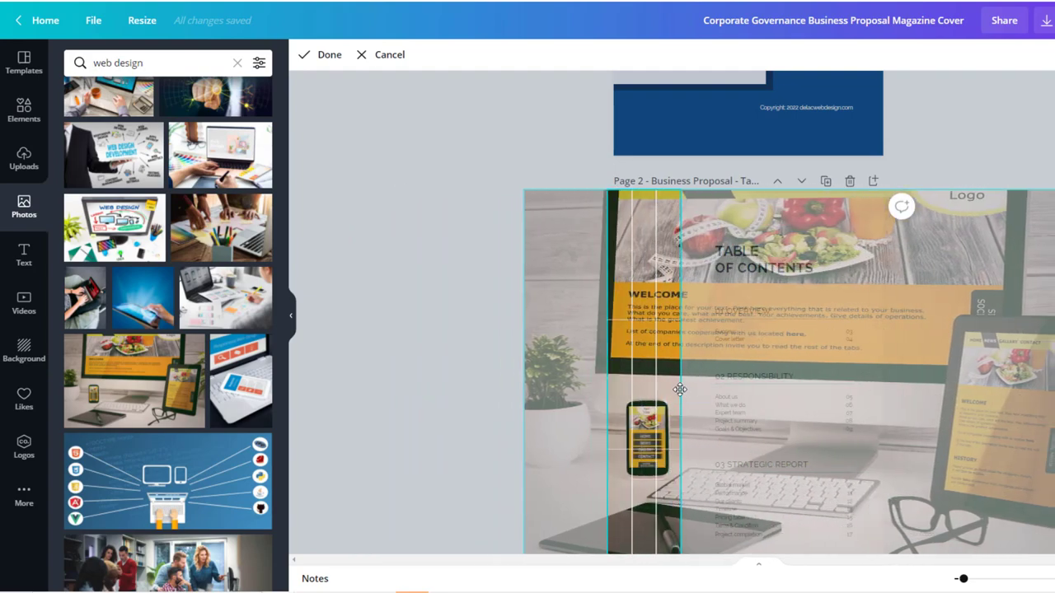
{"action": "left_click", "coordinate": [1051, 159]}
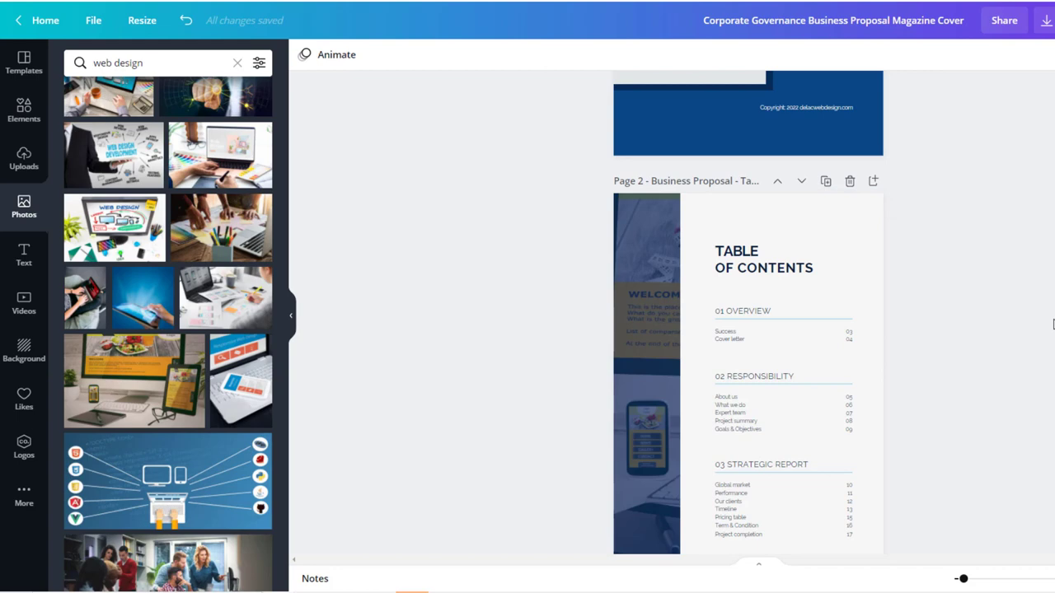
{"action": "scroll", "coordinate": [1053, 298], "scroll_direction": "down", "scroll_amount": 2}
{"action": "scroll", "coordinate": [1053, 299], "scroll_direction": "down", "scroll_amount": 2}
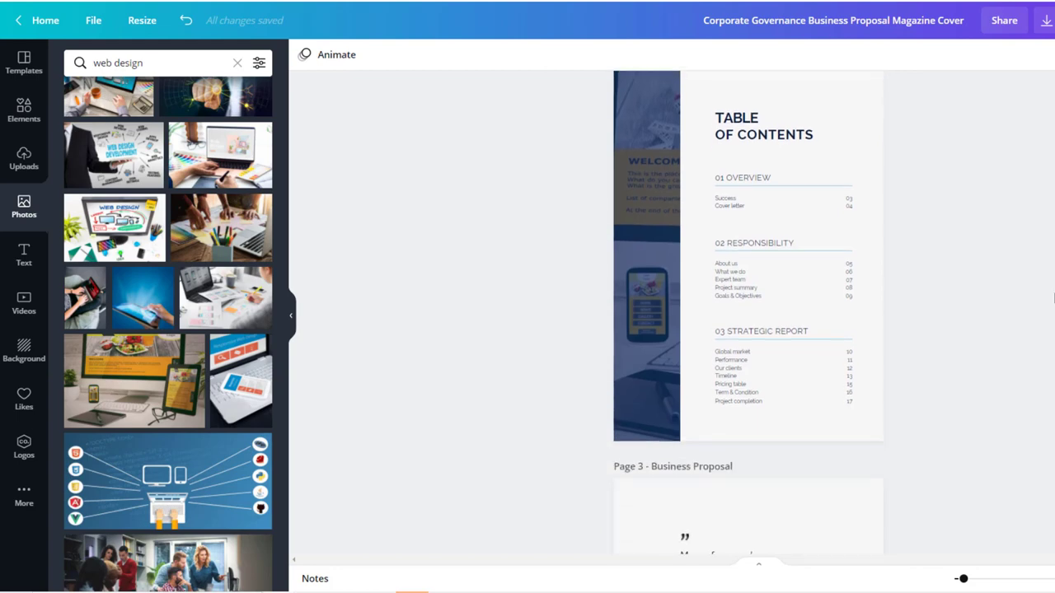
{"action": "left_click_drag", "start_coordinate": [965, 581], "coordinate": [974, 578]}
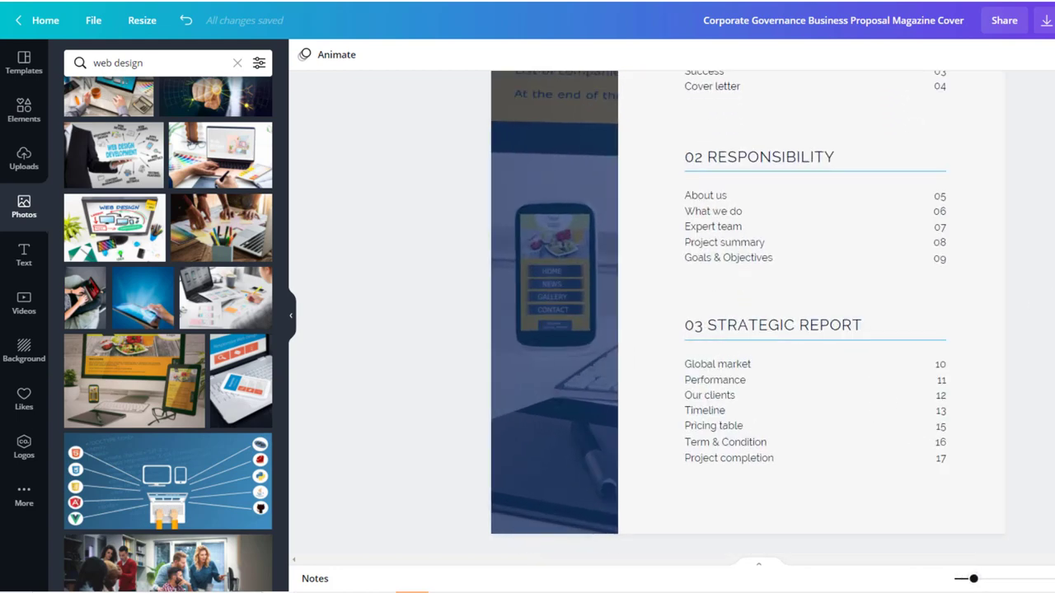
Rename section 01 to INTRO with entries 'What is the World Wide Web, how does it work?' and 'Publishing information on the web'.
{"action": "scroll", "coordinate": [977, 297], "scroll_direction": "up", "scroll_amount": 3}
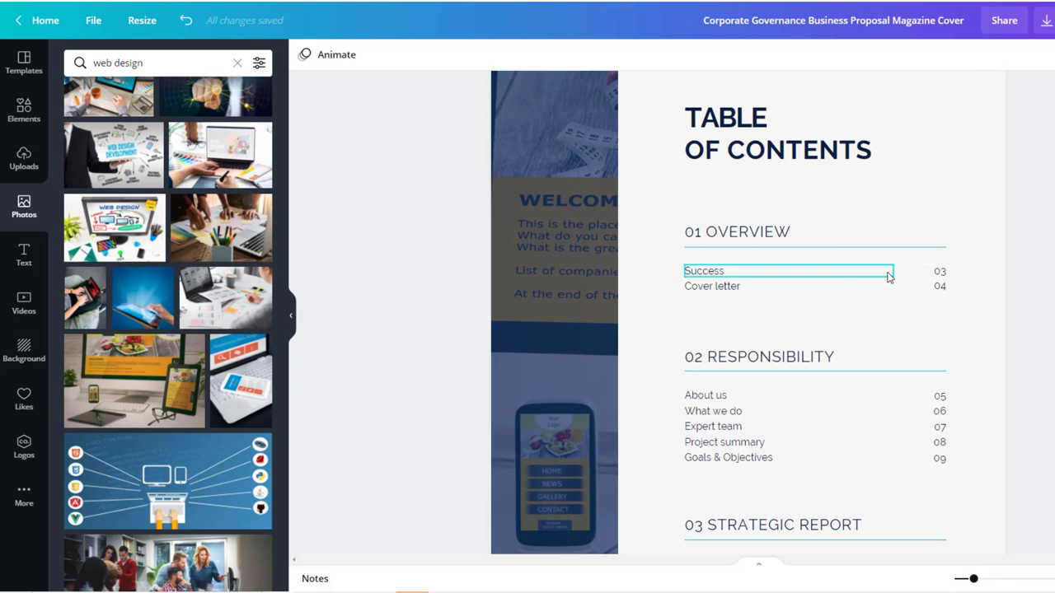
{"action": "left_click", "coordinate": [781, 234]}
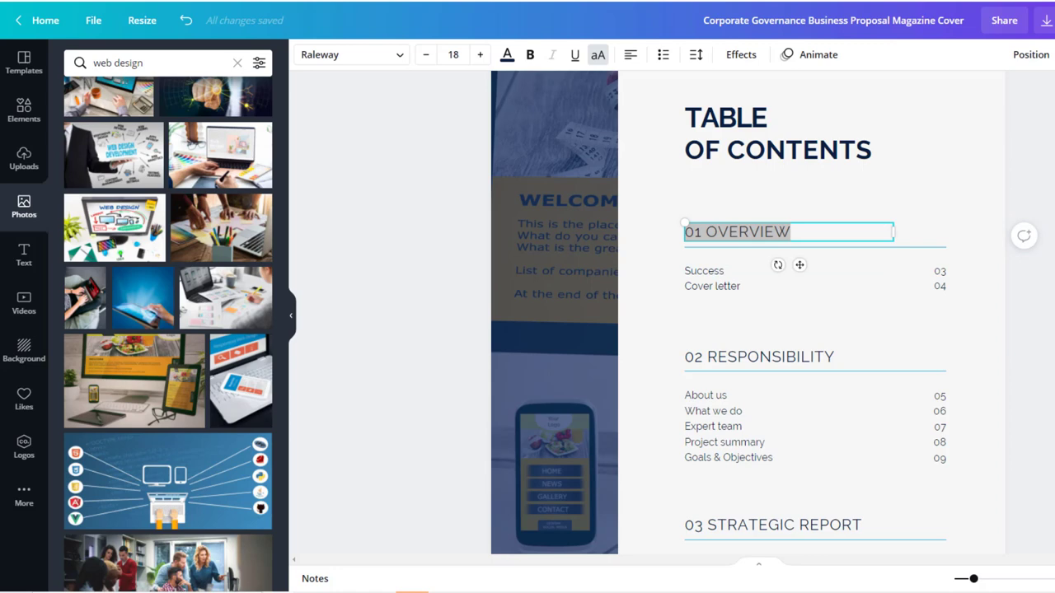
{"action": "double_click", "coordinate": [747, 231]}
{"action": "type", "text": "INTRO"}
{"action": "double_click", "coordinate": [704, 270]}
{"action": "type", "text": "What is the World Wide Web, how does it work?"}
{"action": "left_click_drag", "start_coordinate": [895, 271], "coordinate": [920, 270]}
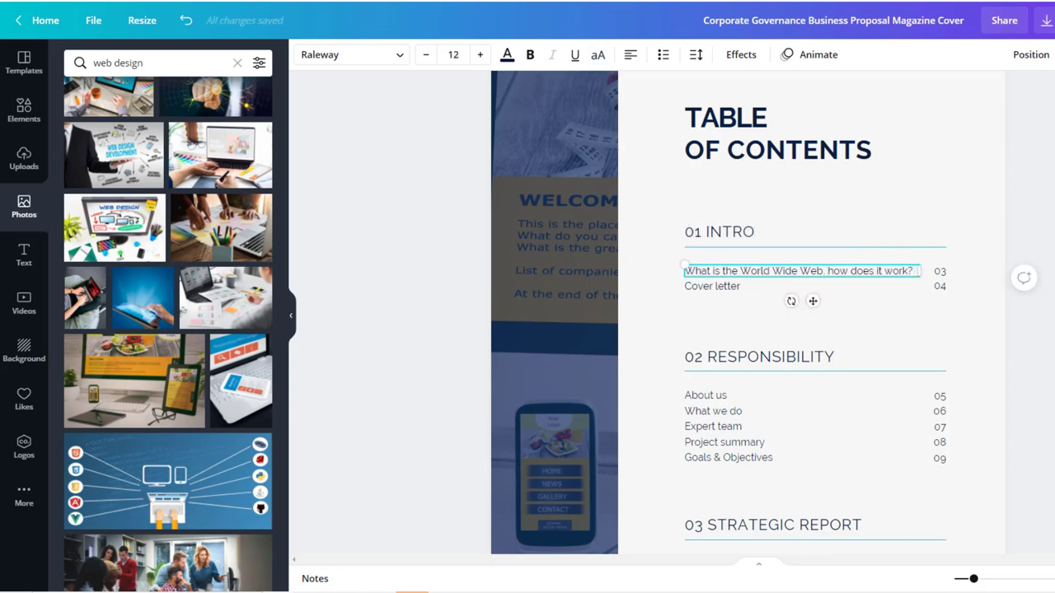
{"action": "type", "text": "Publishing information on the web"}
{"action": "left_click", "coordinate": [961, 337]}
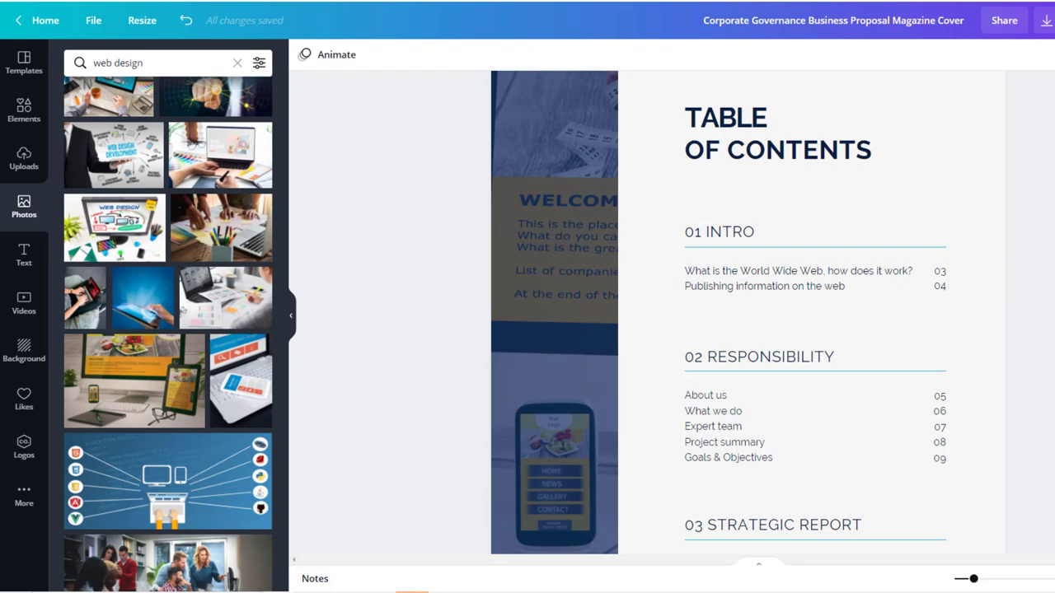
Retitle section 02 FIRST STEPS: Creating a basic web page, Structuring content, Adding formatted lists, text appearance and links.
{"action": "double_click", "coordinate": [771, 356]}
{"action": "type", "text": "FIRST STEPS"}
{"action": "double_click", "coordinate": [706, 395]}
{"action": "type", "text": "Creating a basic web page"}
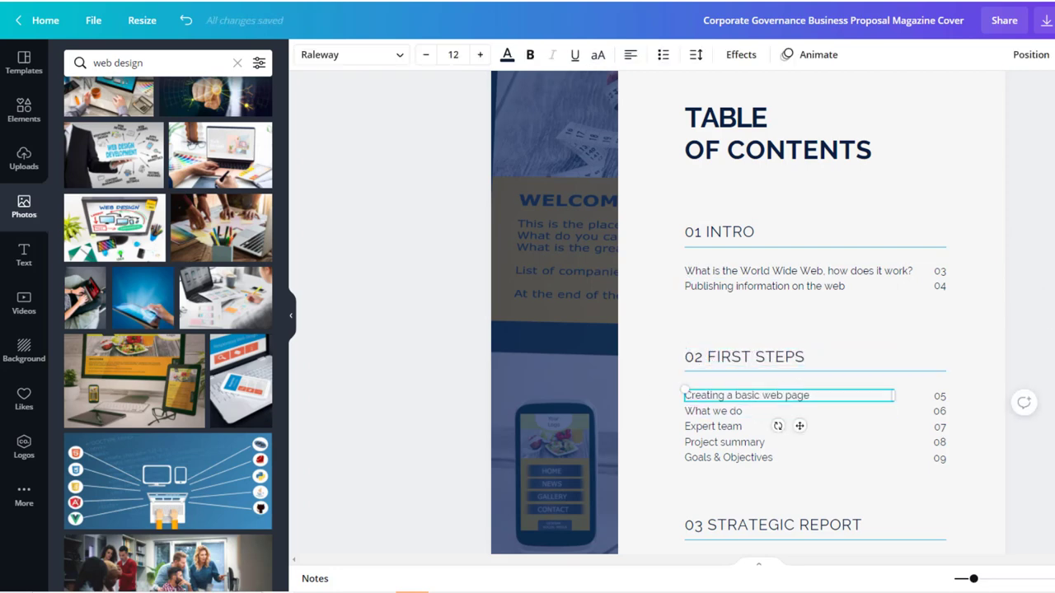
{"action": "double_click", "coordinate": [707, 410]}
{"action": "type", "text": "Structuring content"}
{"action": "double_click", "coordinate": [821, 423]}
{"action": "type", "text": "Adding formatted lists"}
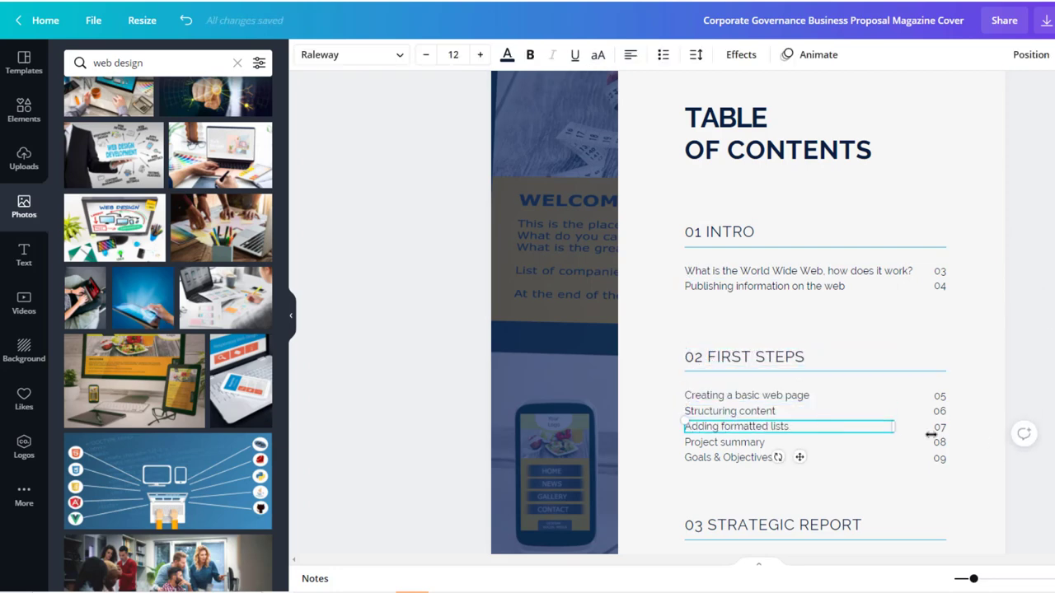
{"action": "double_click", "coordinate": [723, 442]}
{"action": "type", "text": "Changing text appearance Creating hypertext links"}
Retitle section 03 EXTRA KNOWLEDGE: XHTML tags quick reference, colours and design tips, Glossary of terms.
{"action": "scroll", "coordinate": [730, 456], "scroll_direction": "down", "scroll_amount": 3}
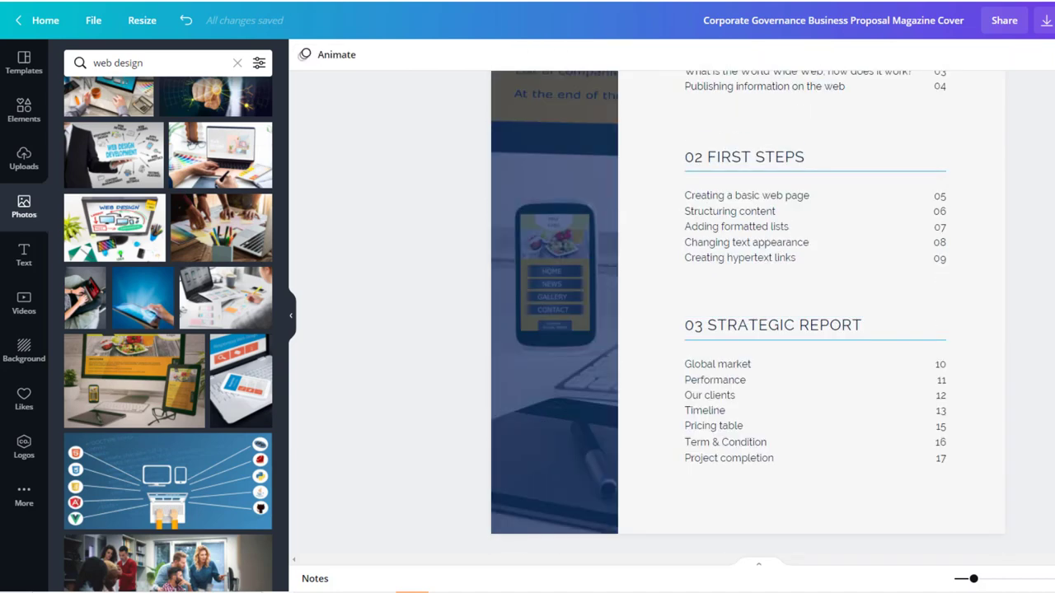
{"action": "double_click", "coordinate": [863, 324]}
{"action": "type", "text": "EXTRA KNOWLEDGE"}
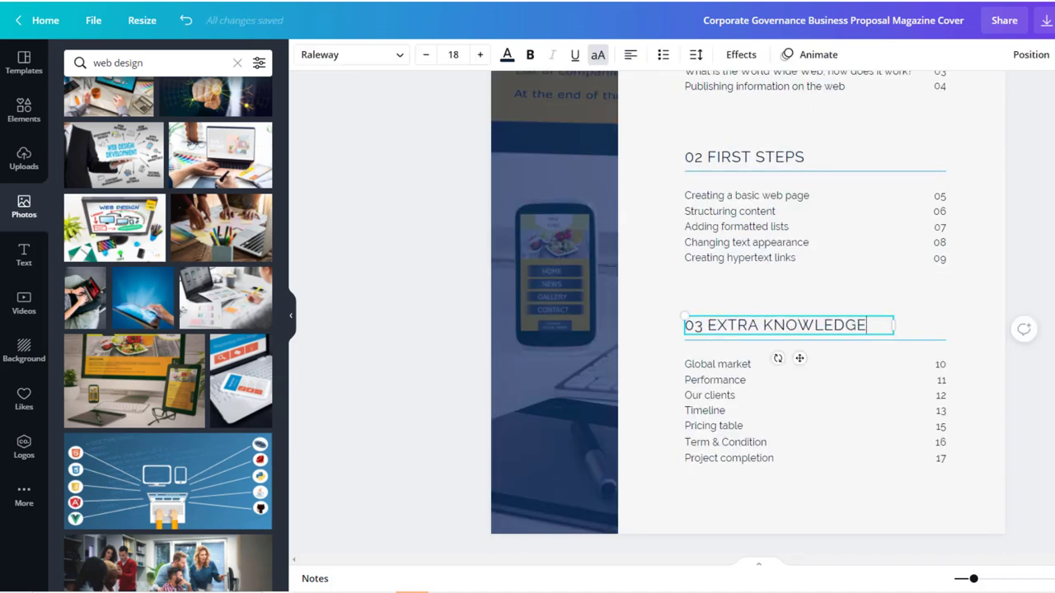
{"action": "double_click", "coordinate": [717, 363]}
{"action": "type", "text": "XHTML tags quick reference"}
{"action": "double_click", "coordinate": [715, 379]}
{"action": "type", "text": "Using colours on the web "}
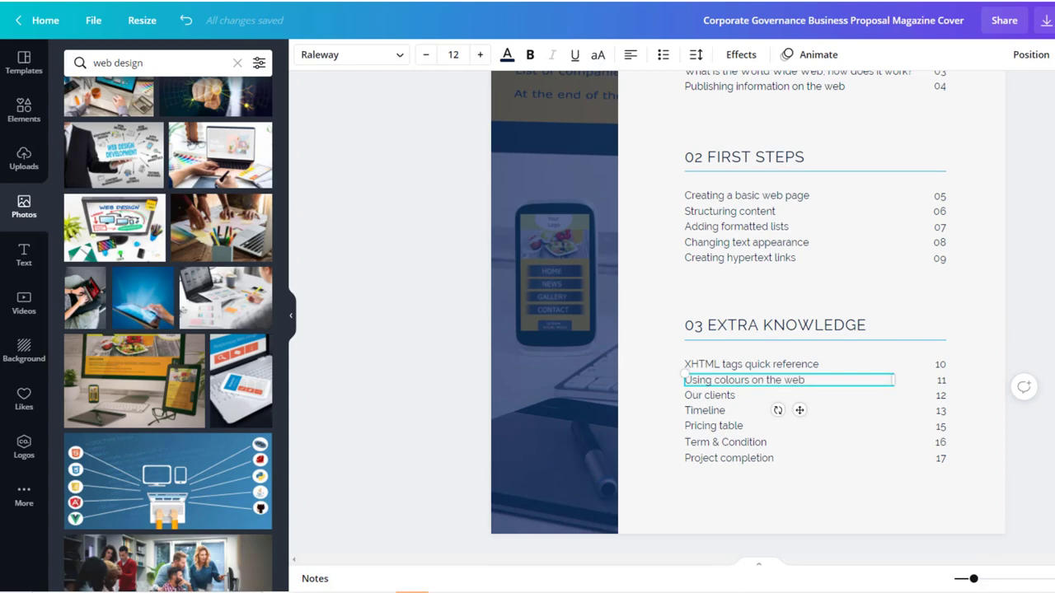
{"action": "type", "text": "Design and planning tips"}
{"action": "double_click", "coordinate": [705, 410]}
{"action": "type", "text": "Glossary of terms"}
{"action": "double_click", "coordinate": [729, 458]}
Set the last contents entry to 'Useful resources'.
{"action": "type", "text": "Useful resources"}
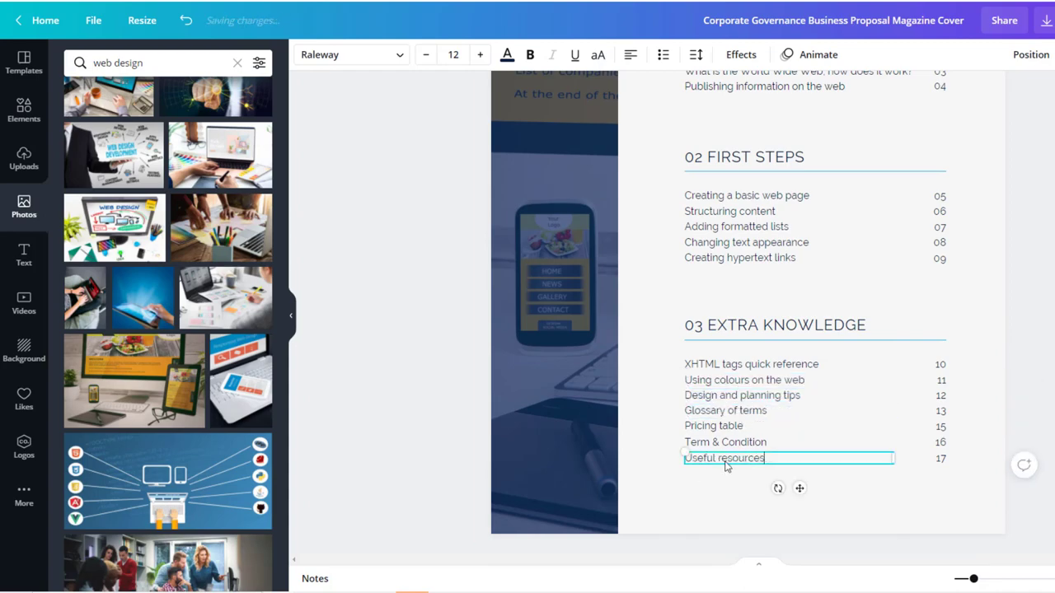
{"action": "left_click", "coordinate": [407, 377]}
{"action": "scroll", "coordinate": [406, 377], "scroll_direction": "down", "scroll_amount": 5}
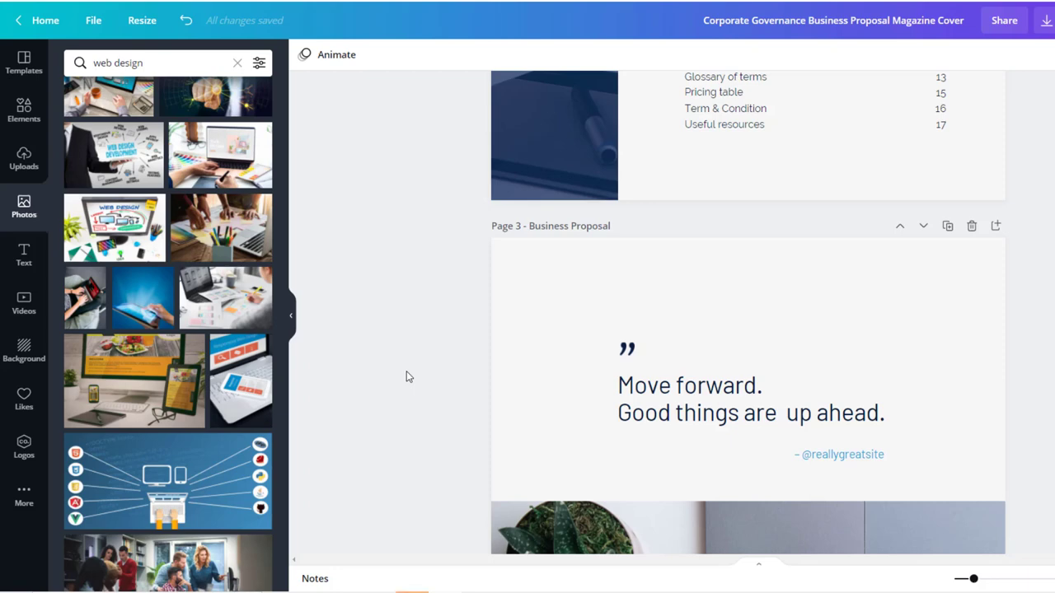
{"action": "scroll", "coordinate": [824, 370], "scroll_direction": "down", "scroll_amount": 3}
Retype the quote credit as deladwebdesign.com and caption the photo 'Web Design for Beginners 2021'.
{"action": "double_click", "coordinate": [857, 254]}
{"action": "type", "text": "deladwe"}
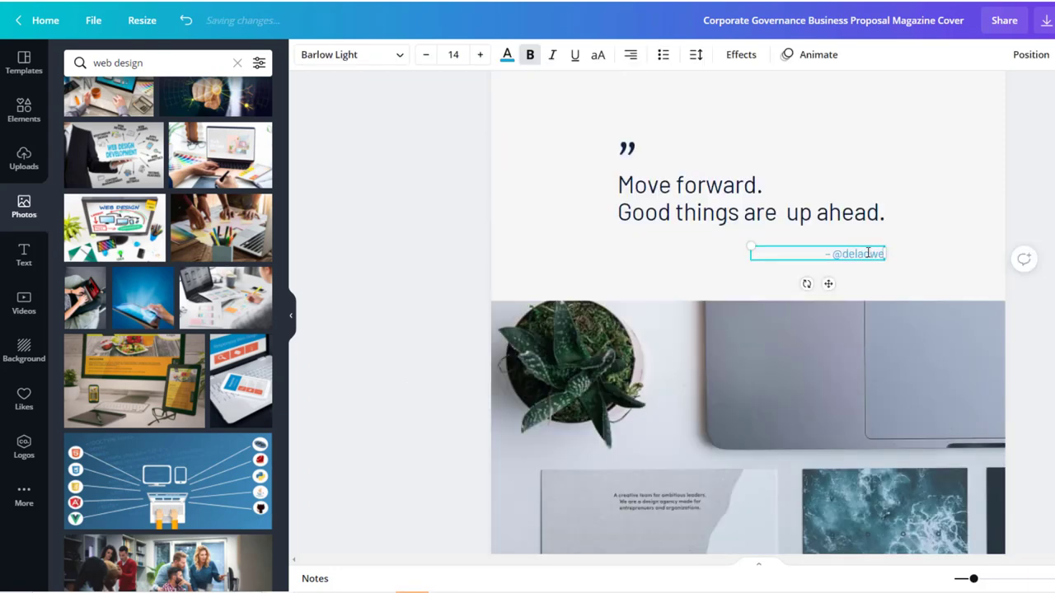
{"action": "type", "text": "bdesign.com"}
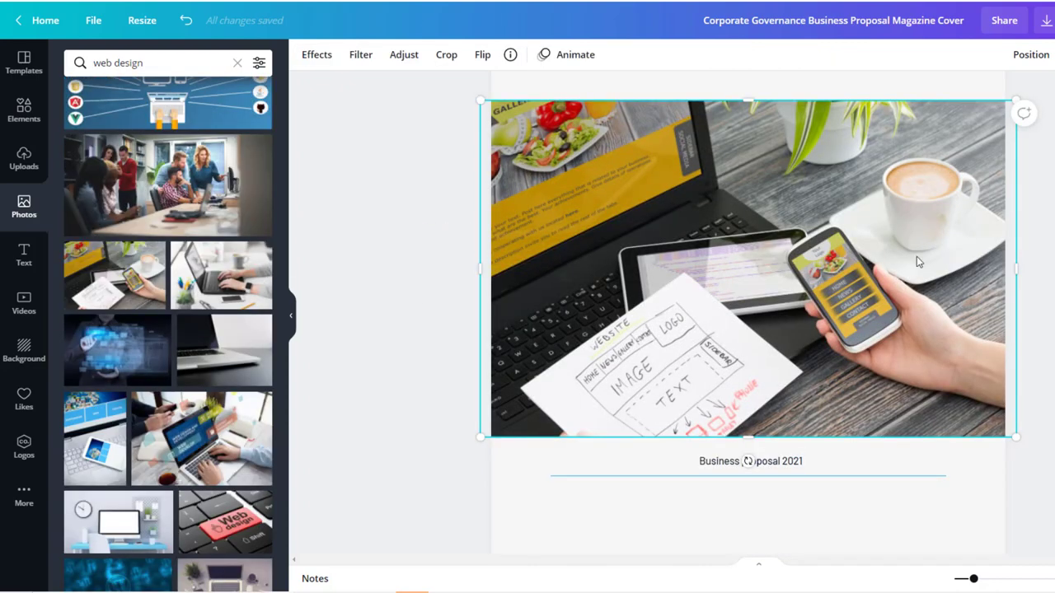
{"action": "type", "text": "ners"}
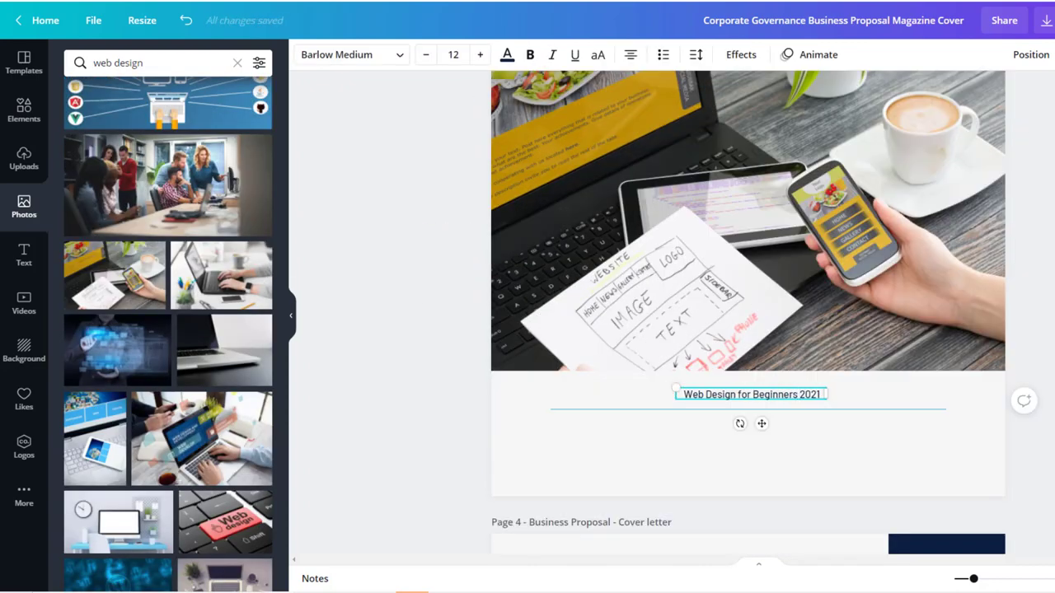
{"action": "key", "text": "Escape"}
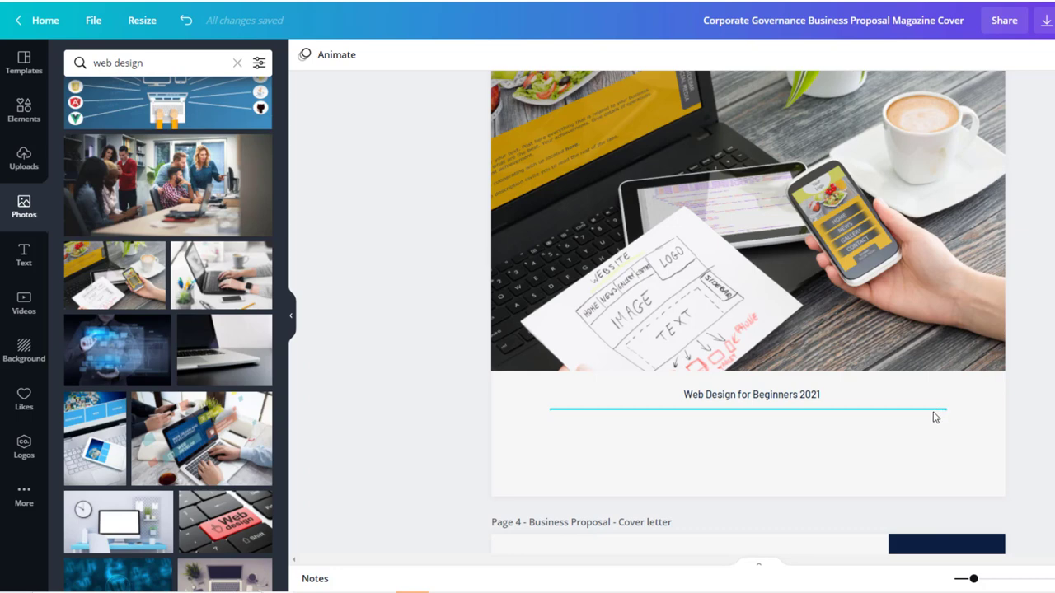
Recolour the divider line under the caption Nightfall Ambiance blue.
{"action": "left_click", "coordinate": [935, 415]}
{"action": "left_click", "coordinate": [305, 54]}
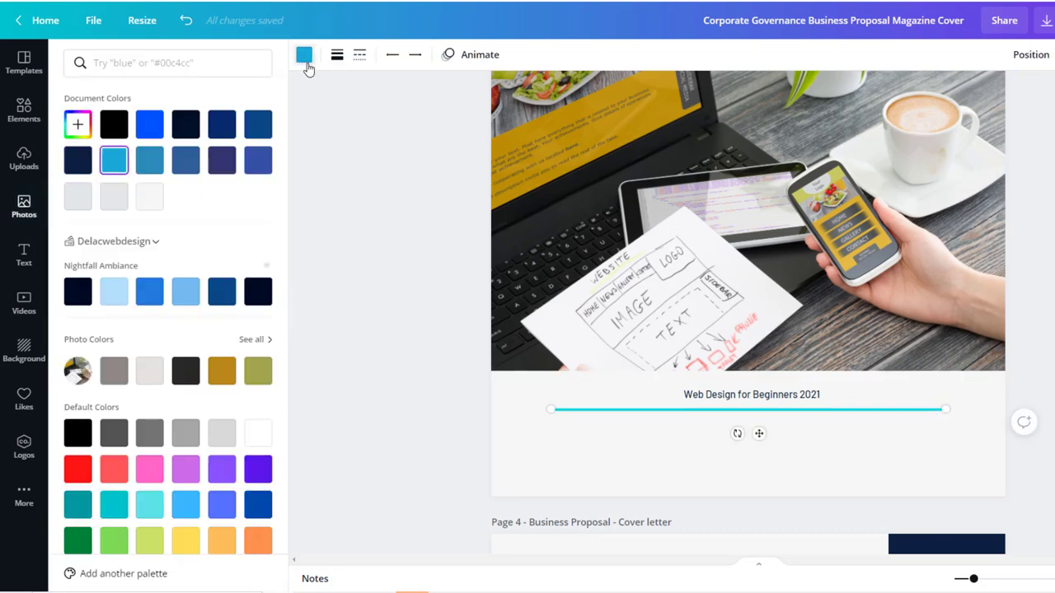
{"action": "left_click", "coordinate": [149, 291]}
{"action": "left_click", "coordinate": [417, 393]}
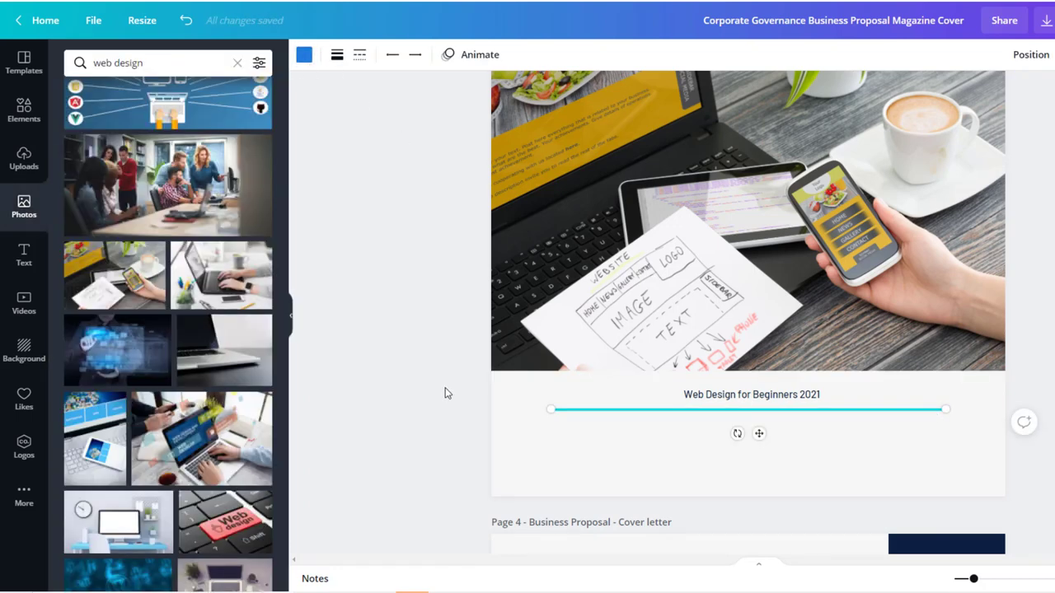
Set the 'Web Design for Beginners 2021' caption in Raleway.
{"action": "left_click", "coordinate": [775, 396]}
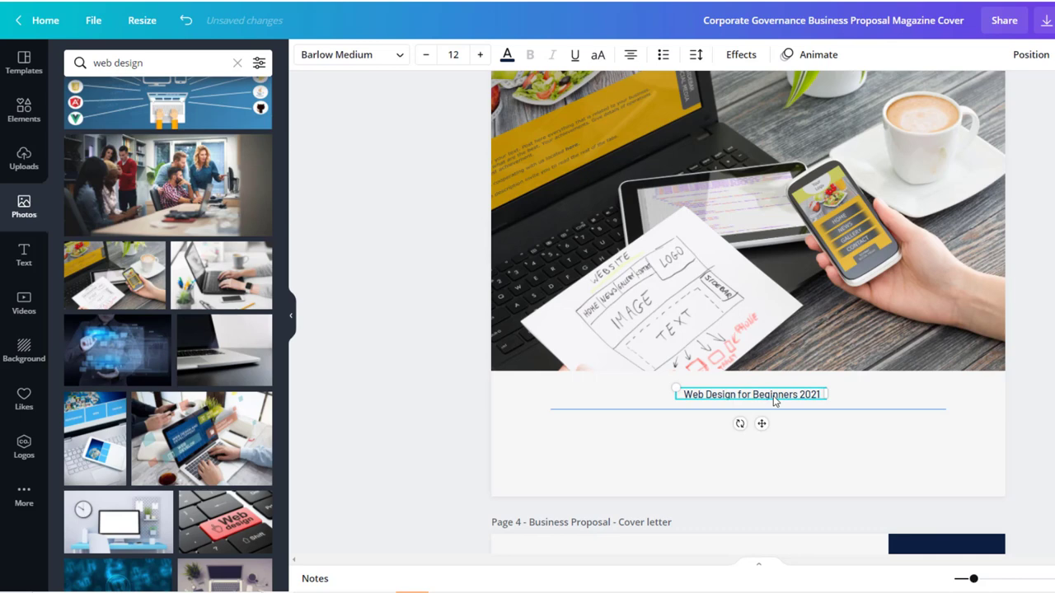
{"action": "left_click", "coordinate": [368, 58]}
{"action": "left_click", "coordinate": [103, 283]}
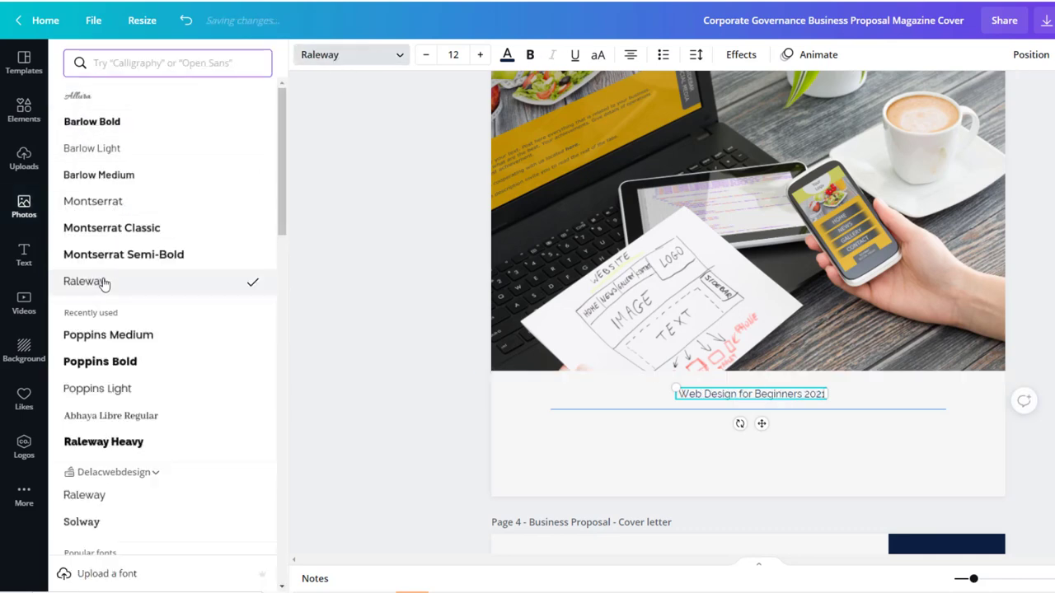
Replace the page 4 COVER LETTER heading with the World Wide Web question in Raleway.
{"action": "key", "text": "Escape"}
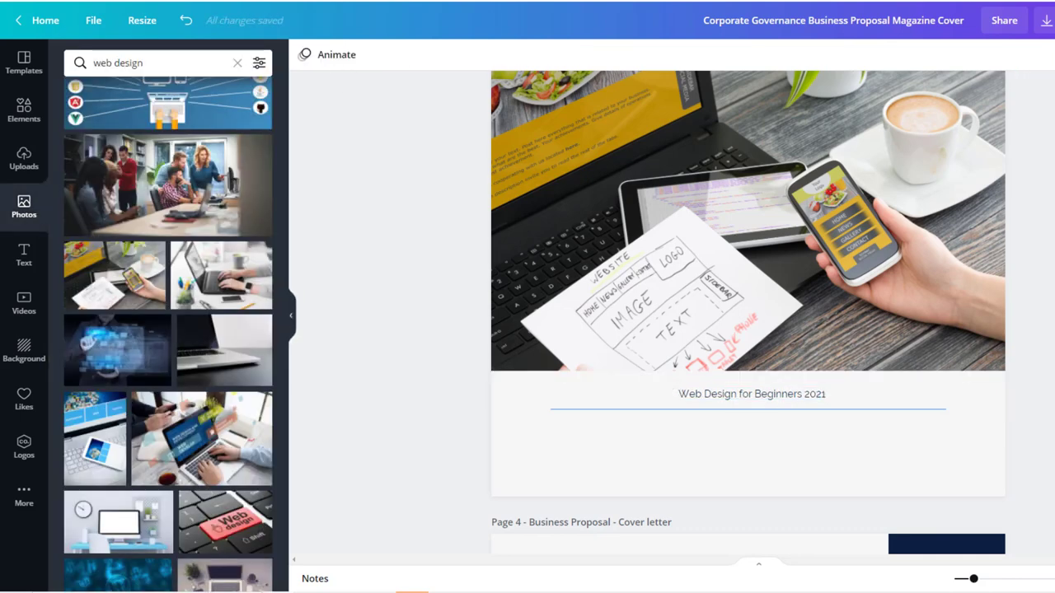
{"action": "scroll", "coordinate": [748, 313], "scroll_direction": "down", "scroll_amount": 5}
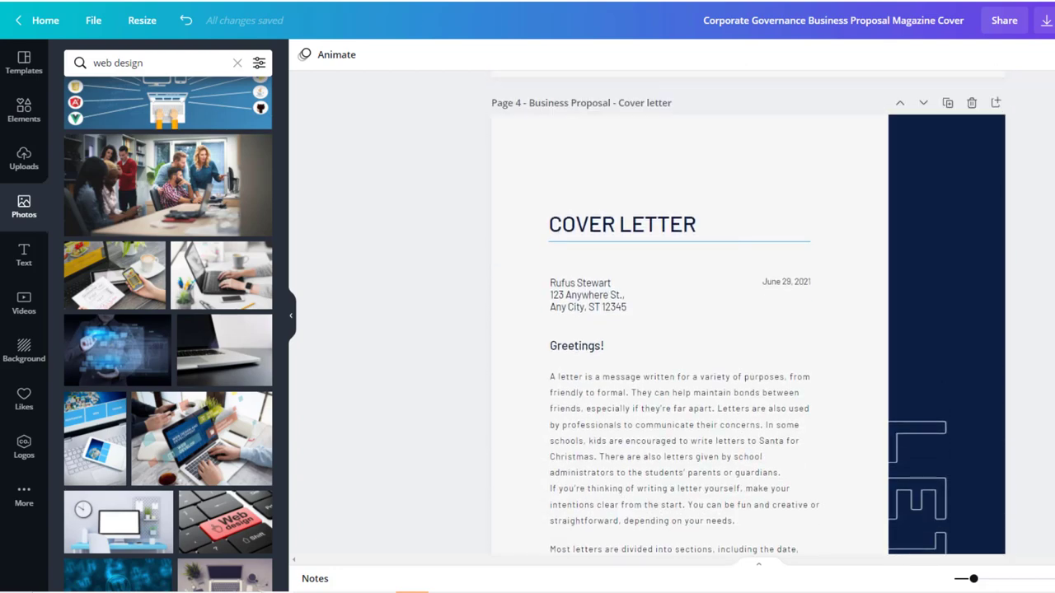
{"action": "scroll", "coordinate": [451, 292], "scroll_direction": "up", "scroll_amount": 1}
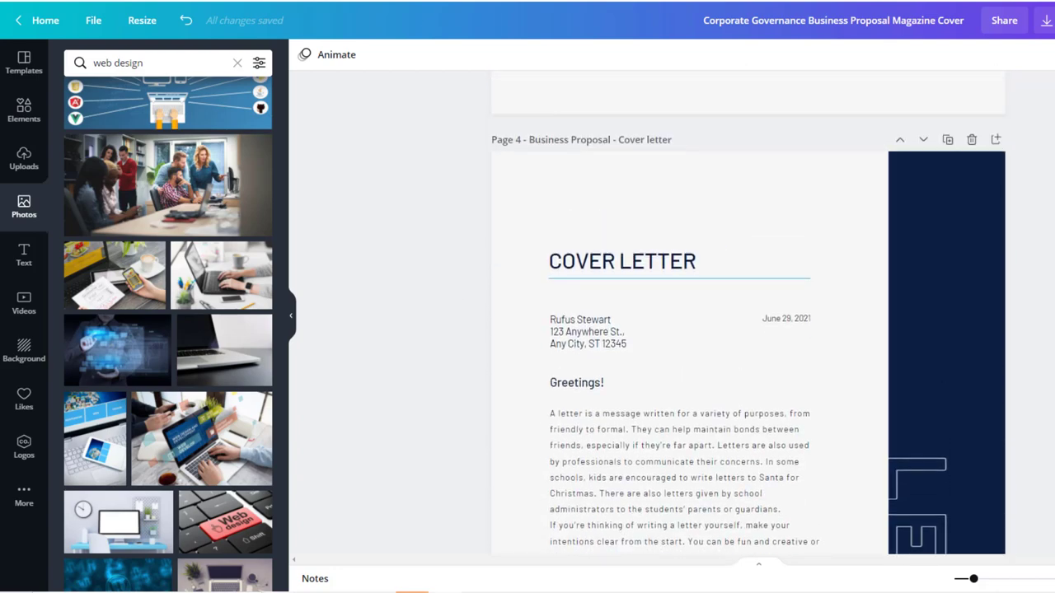
{"action": "scroll", "coordinate": [664, 398], "scroll_direction": "up", "scroll_amount": 4}
{"action": "left_click", "coordinate": [664, 396]}
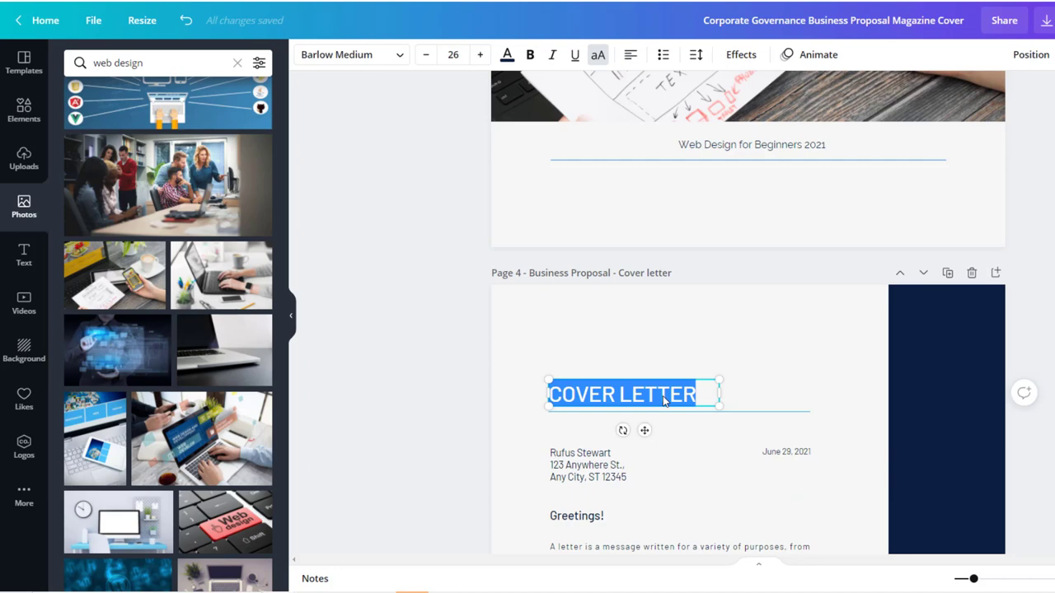
{"action": "type", "text": "WHAT IS THE WORLD WIDE WEB, HOW DOES IT WORK?"}
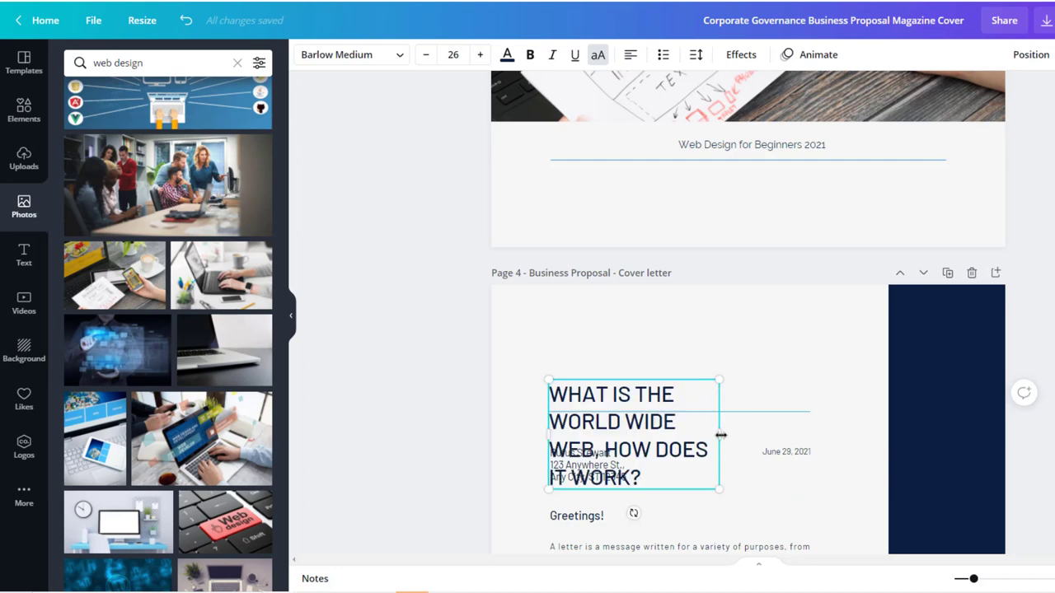
{"action": "left_click_drag", "start_coordinate": [721, 435], "coordinate": [821, 435]}
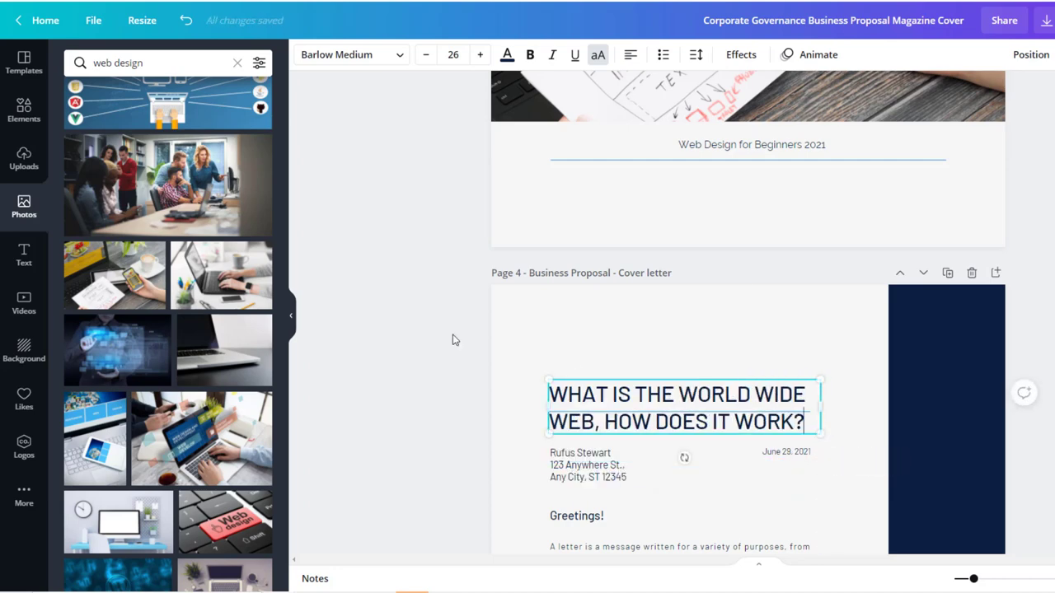
{"action": "left_click", "coordinate": [348, 57]}
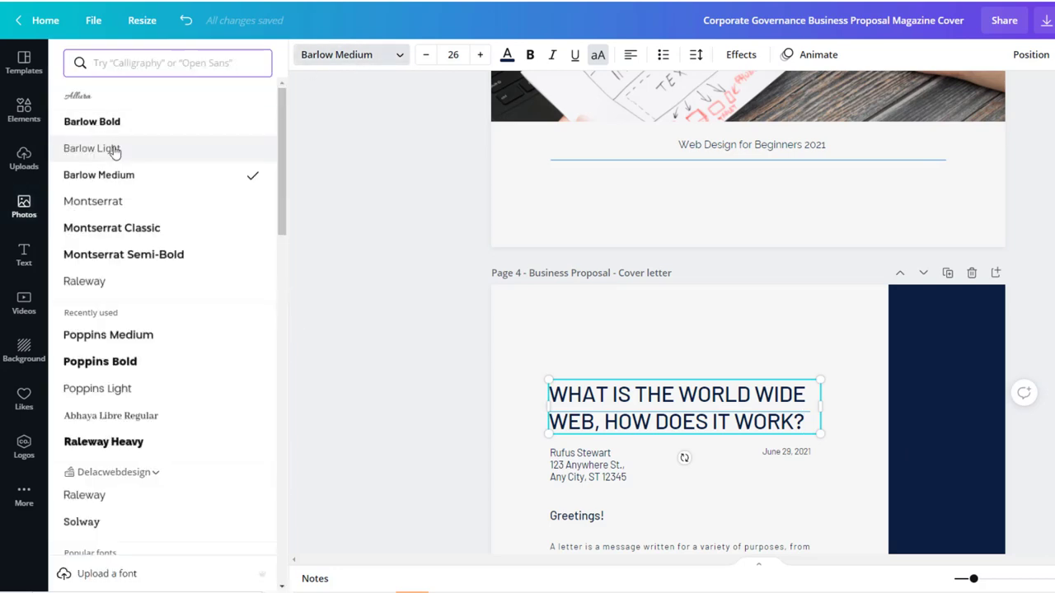
{"action": "left_click", "coordinate": [111, 285]}
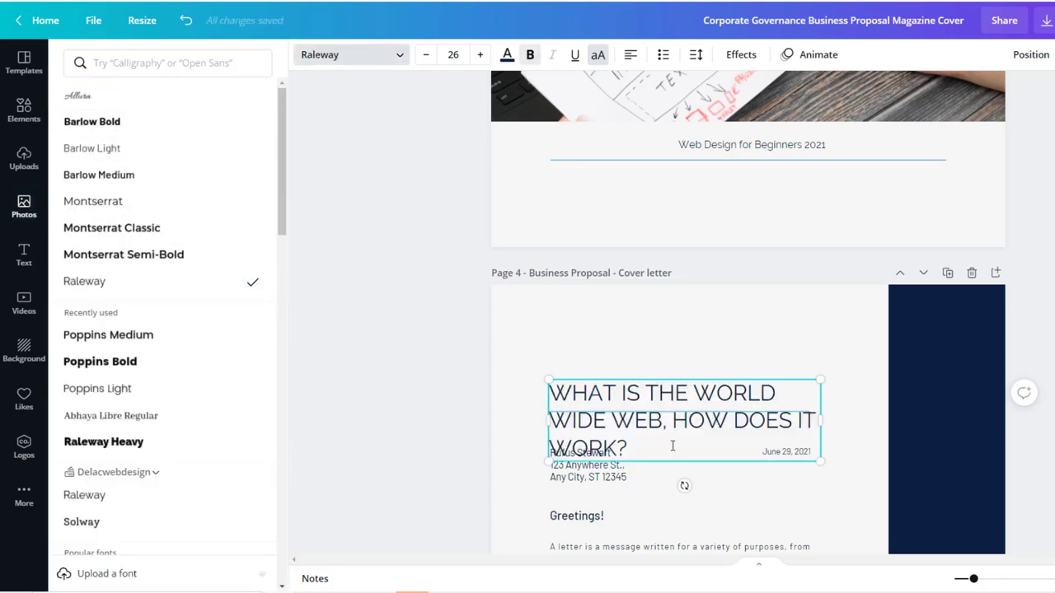
Make the heading bold, rewrap it onto two lines and move it above the divider.
{"action": "double_click", "coordinate": [611, 438]}
{"action": "left_click", "coordinate": [643, 449]}
{"action": "key", "text": "ctrl+a"}
{"action": "left_click", "coordinate": [530, 55]}
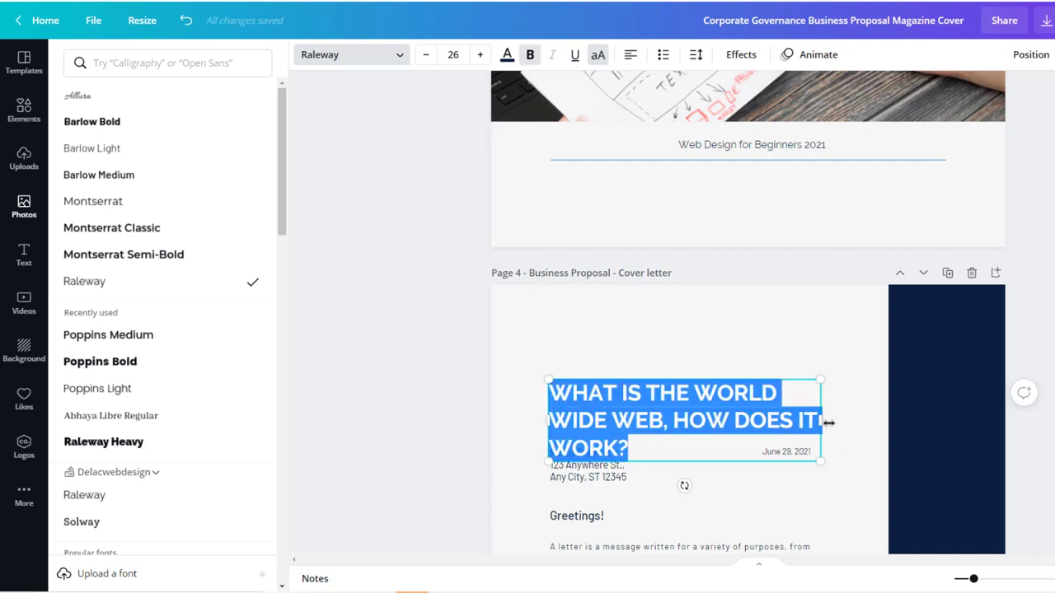
{"action": "left_click_drag", "start_coordinate": [831, 420], "coordinate": [857, 420]}
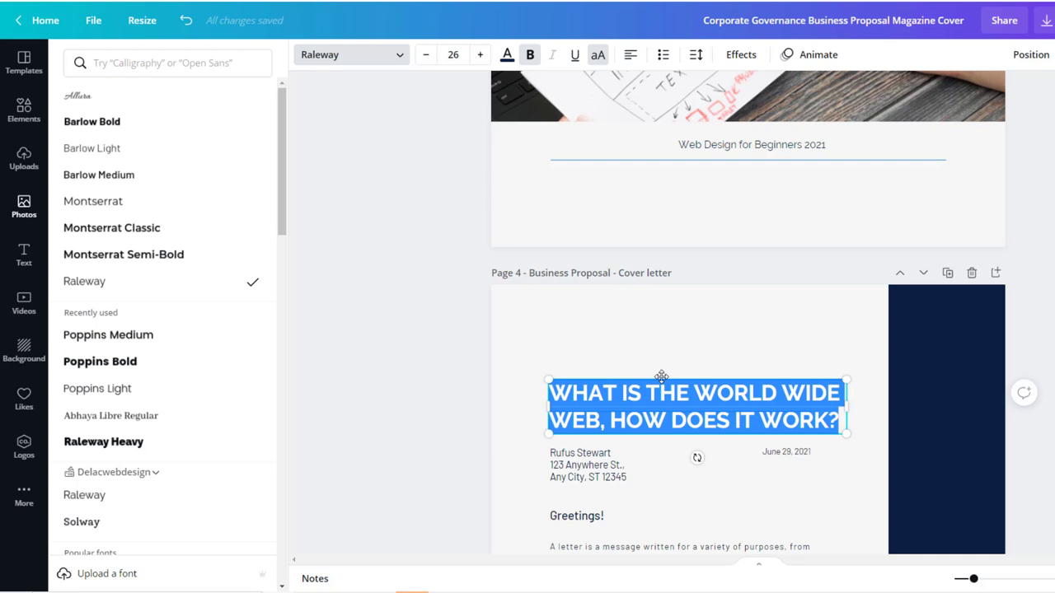
{"action": "left_click_drag", "start_coordinate": [661, 376], "coordinate": [666, 344]}
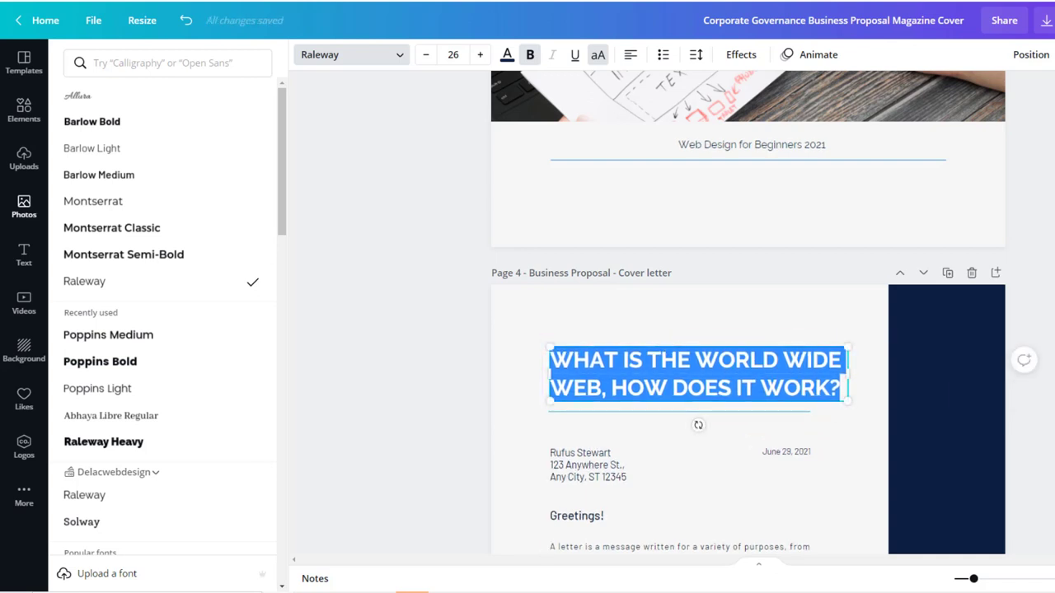
{"action": "key", "text": "Escape"}
{"action": "key", "text": "Escape"}
Delete the address, date, Greetings! line and signature block from page 4.
{"action": "scroll", "coordinate": [697, 329], "scroll_direction": "down", "scroll_amount": 3}
{"action": "scroll", "coordinate": [537, 242], "scroll_direction": "up", "scroll_amount": 1}
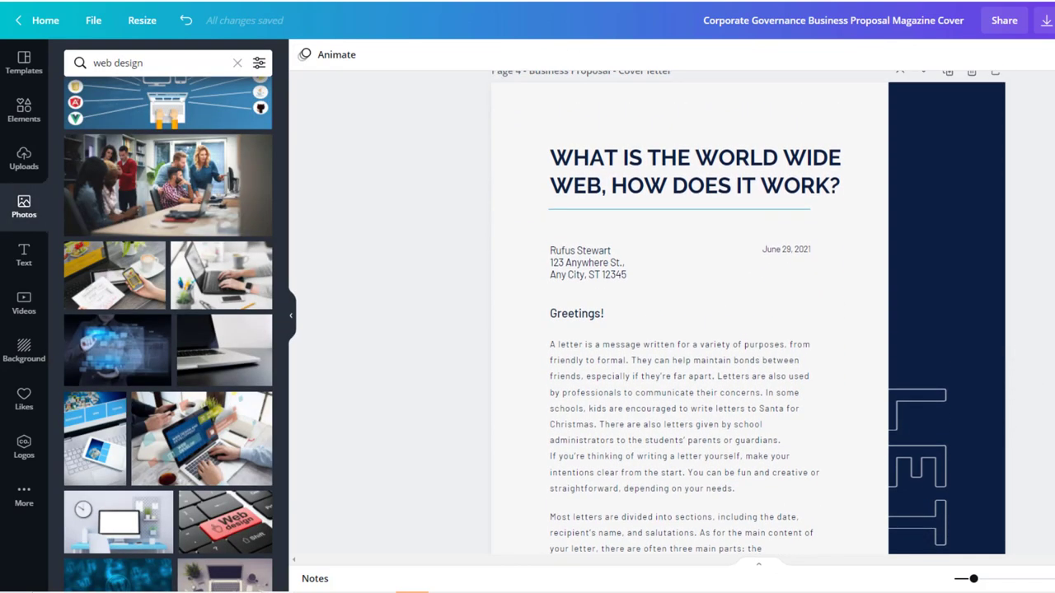
{"action": "left_click_drag", "start_coordinate": [535, 236], "coordinate": [803, 288]}
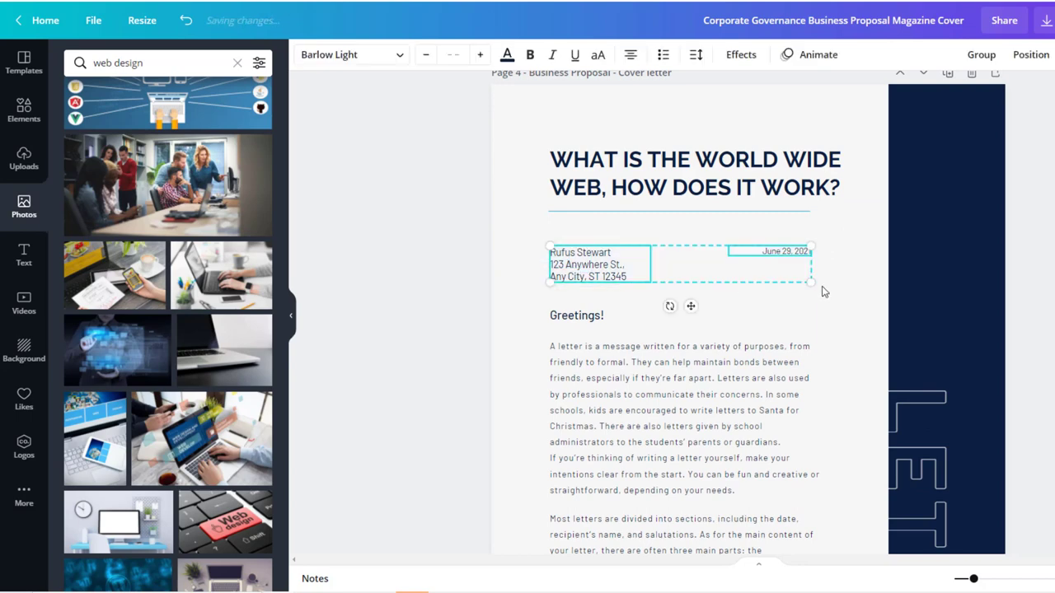
{"action": "key", "text": "Delete"}
{"action": "left_click", "coordinate": [604, 318]}
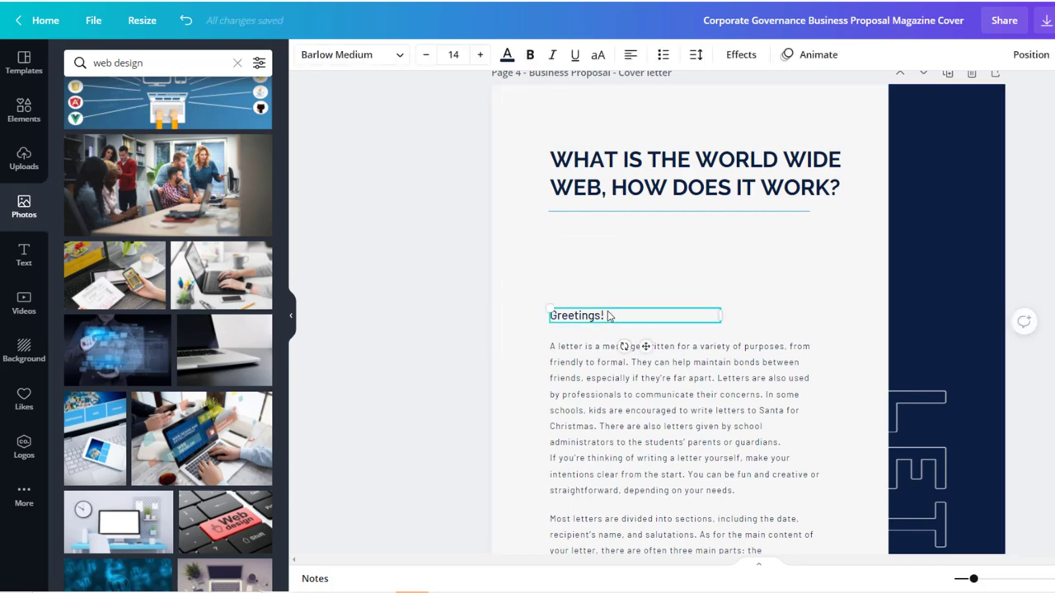
{"action": "key", "text": "Delete"}
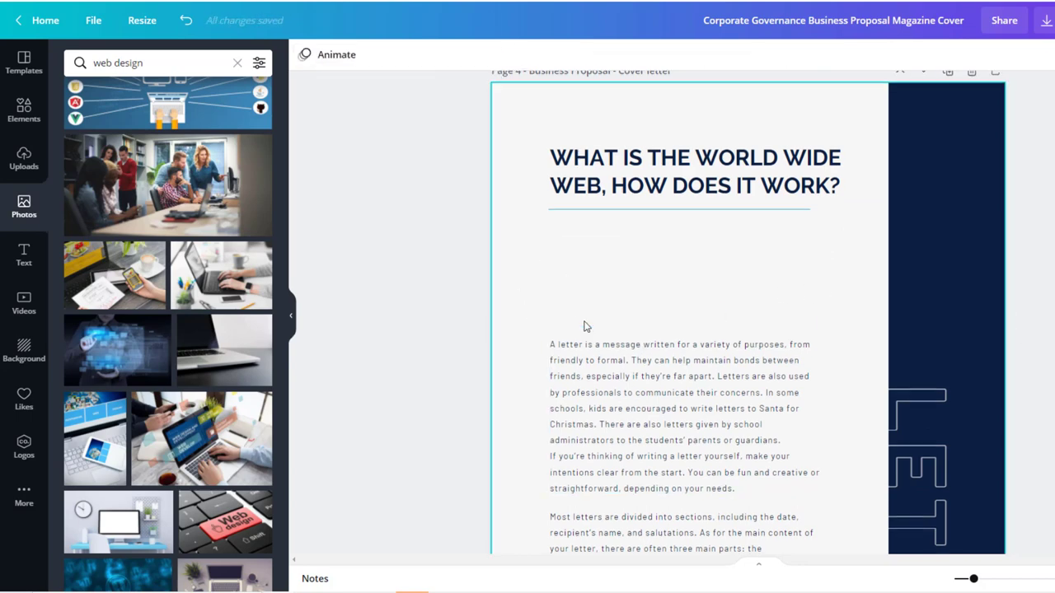
{"action": "scroll", "coordinate": [527, 197], "scroll_direction": "down", "scroll_amount": 3}
{"action": "left_click_drag", "start_coordinate": [531, 126], "coordinate": [824, 298]}
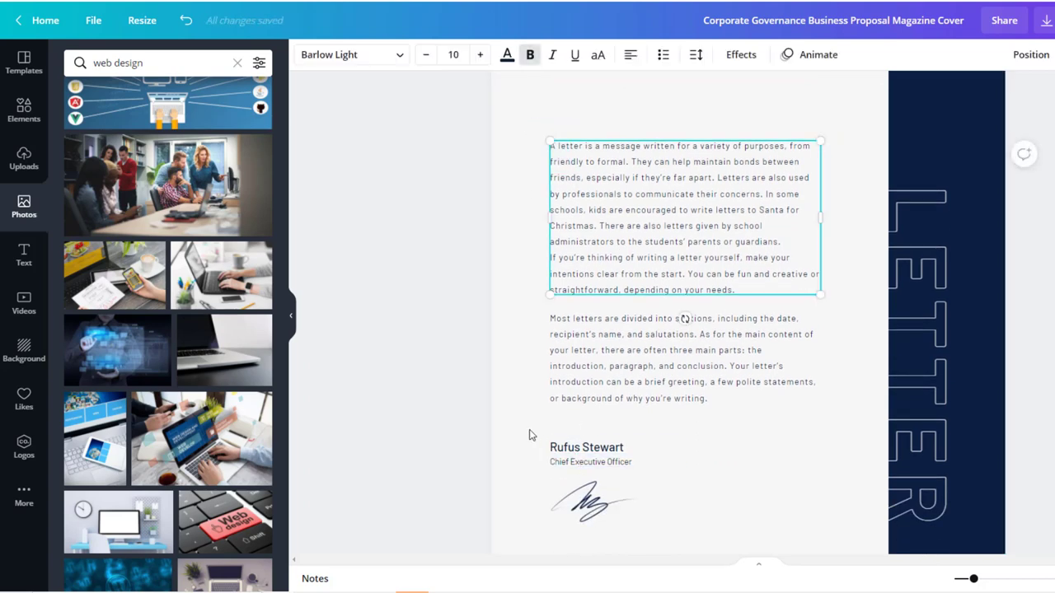
{"action": "left_click_drag", "start_coordinate": [530, 430], "coordinate": [681, 536]}
{"action": "key", "text": "Delete"}
Move the body paragraphs up under the heading and nudge the heading slightly left.
{"action": "scroll", "coordinate": [522, 492], "scroll_direction": "up", "scroll_amount": 2}
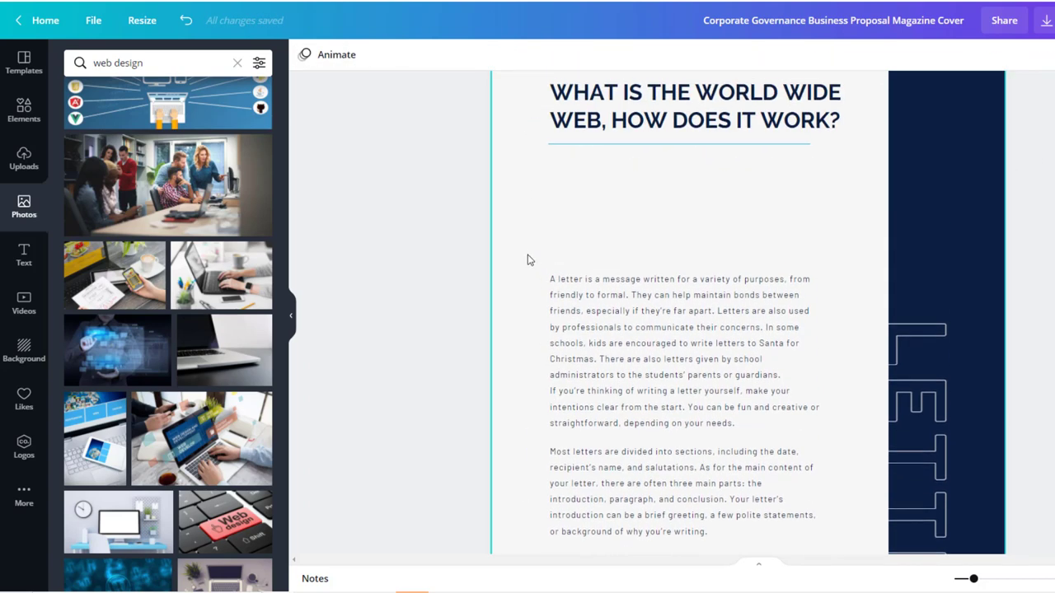
{"action": "left_click_drag", "start_coordinate": [532, 259], "coordinate": [791, 565]}
{"action": "left_click_drag", "start_coordinate": [682, 501], "coordinate": [681, 399]}
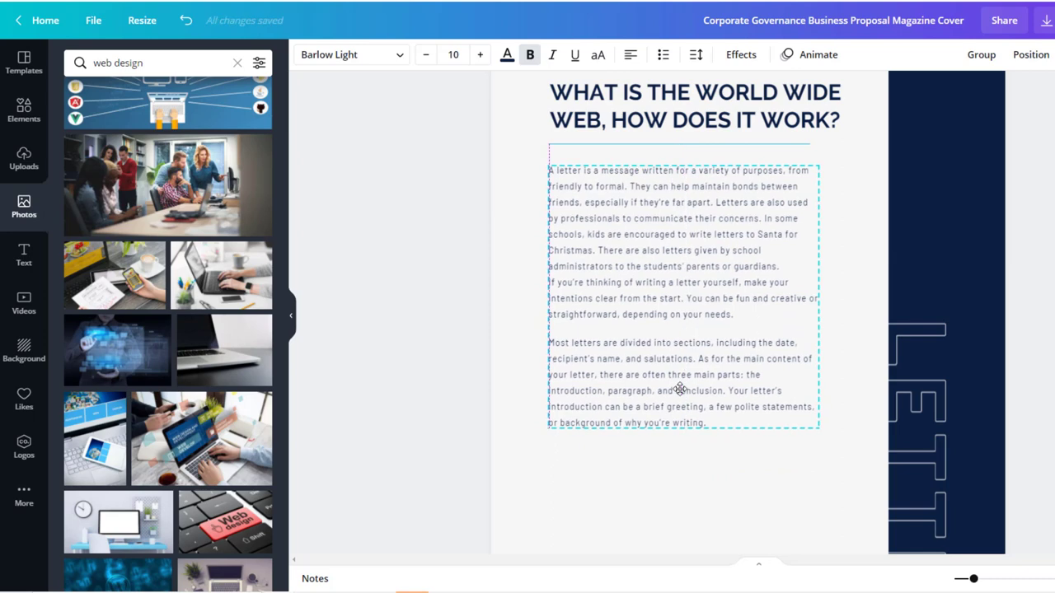
{"action": "left_click", "coordinate": [522, 467]}
{"action": "scroll", "coordinate": [523, 466], "scroll_direction": "up", "scroll_amount": 2}
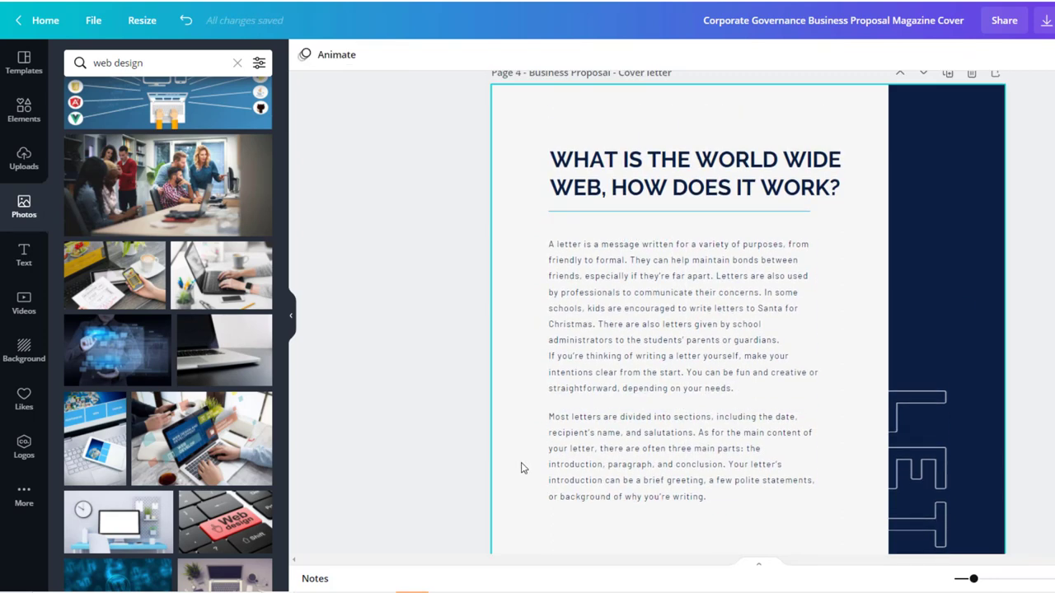
{"action": "left_click", "coordinate": [603, 193]}
{"action": "left_click_drag", "start_coordinate": [603, 193], "coordinate": [595, 193]}
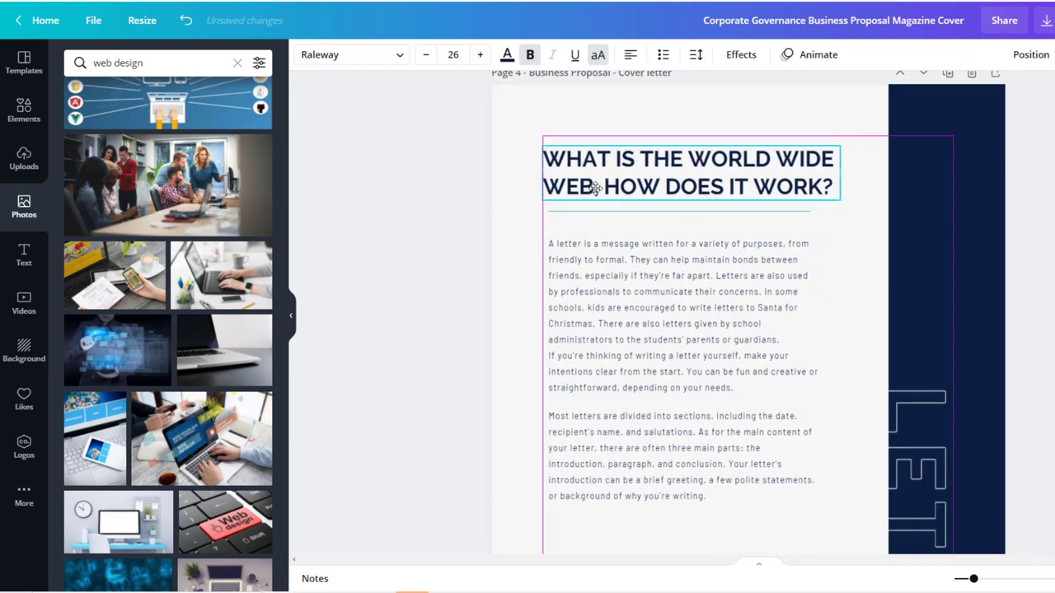
{"action": "key", "text": "Escape"}
{"action": "left_click_drag", "start_coordinate": [528, 231], "coordinate": [640, 443]}
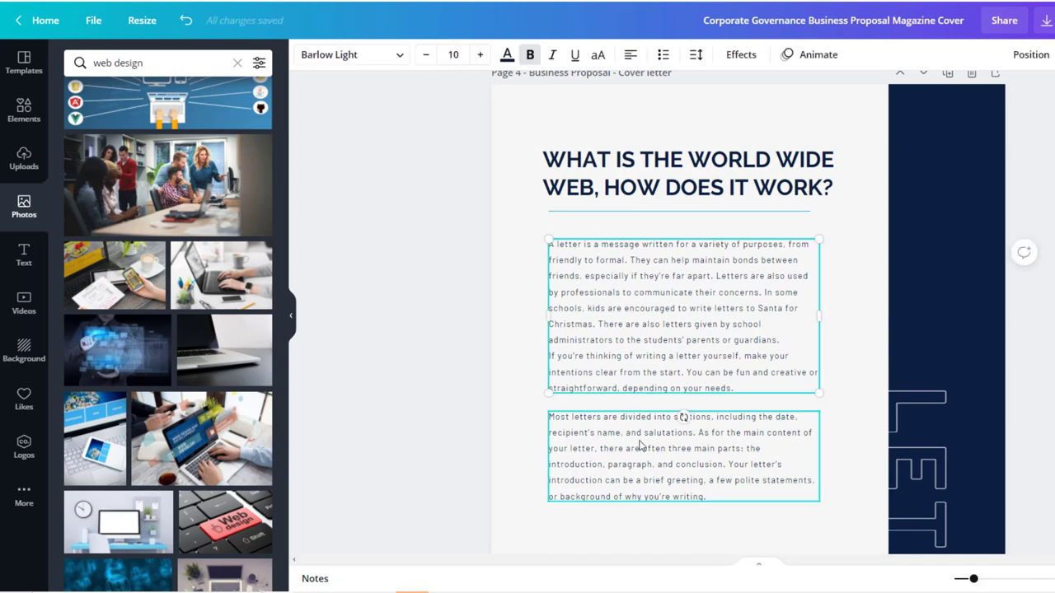
Set the body paragraphs in Raleway and delete the overlapping lower paragraph.
{"action": "left_click", "coordinate": [385, 62]}
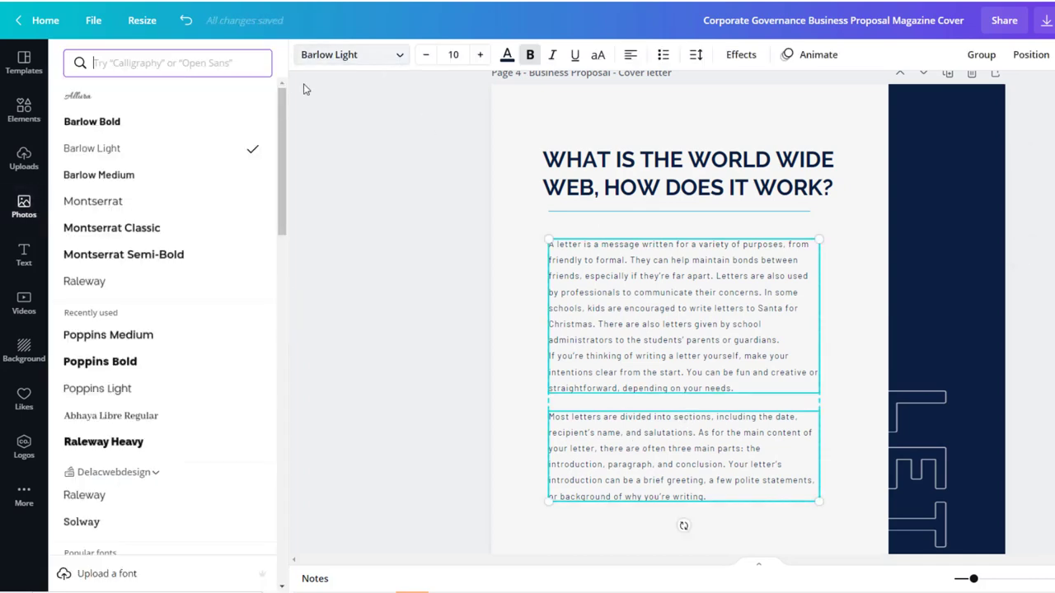
{"action": "left_click", "coordinate": [105, 282]}
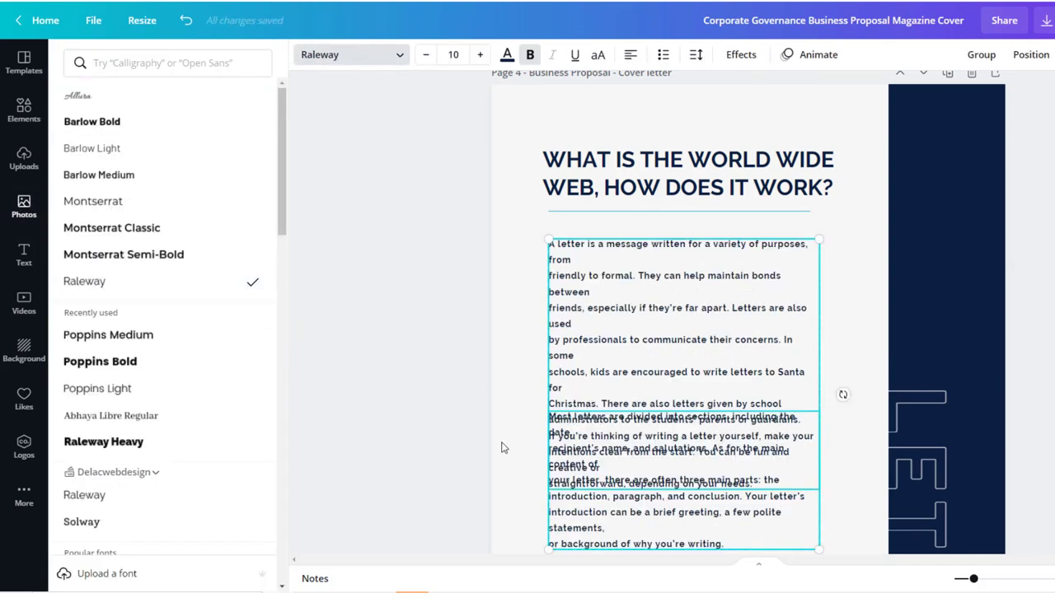
{"action": "key", "text": "Escape"}
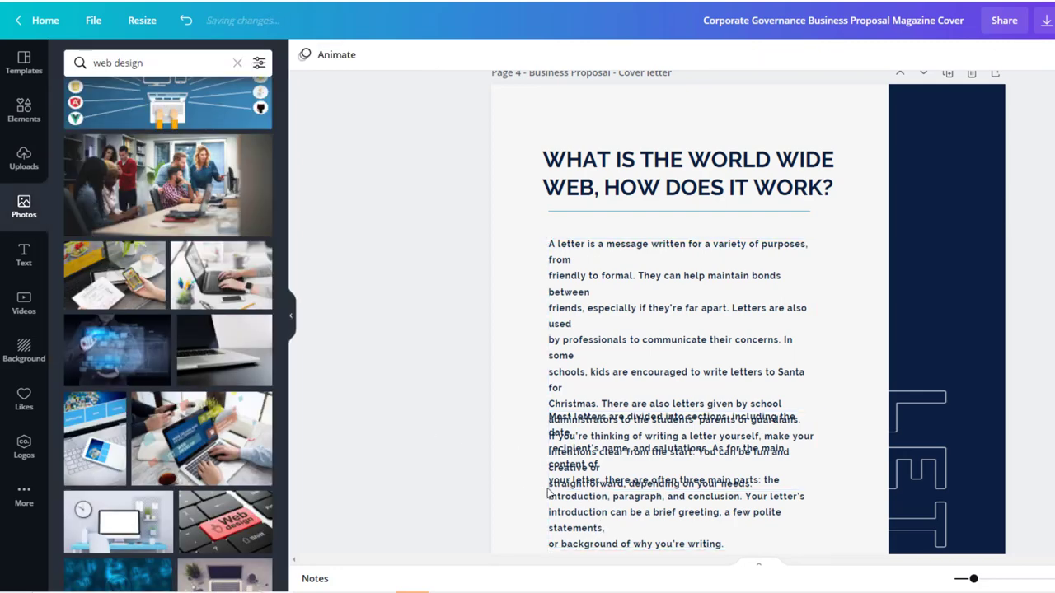
{"action": "left_click", "coordinate": [523, 478]}
{"action": "left_click", "coordinate": [612, 513]}
{"action": "key", "text": "Delete"}
Unbold the remaining paragraph and remove its stray line breaks so it reflows.
{"action": "left_click", "coordinate": [613, 279]}
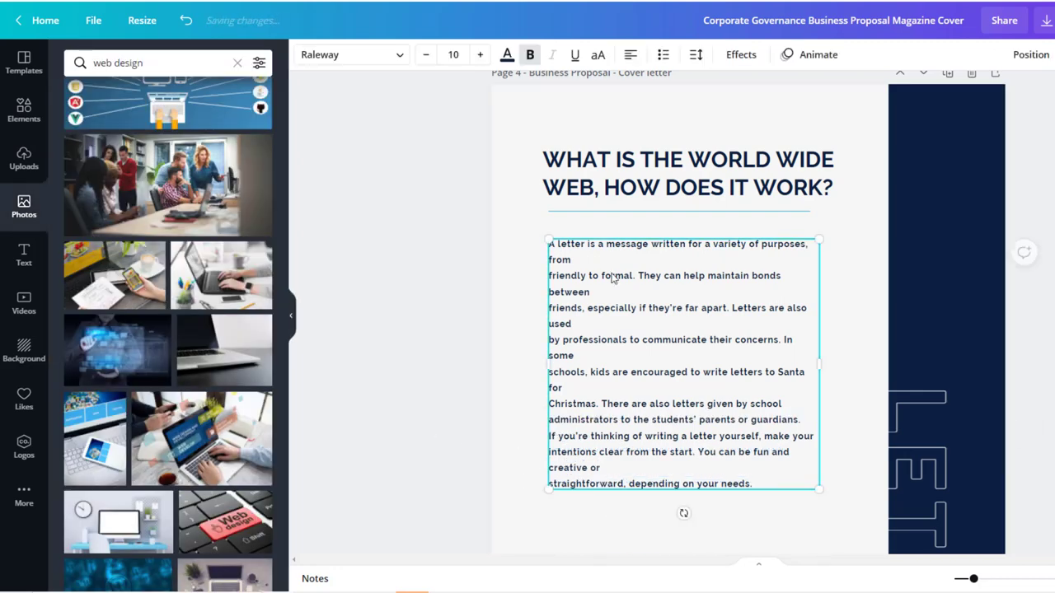
{"action": "key", "text": "ctrl+a"}
{"action": "key", "text": "ctrl+b"}
{"action": "left_click", "coordinate": [487, 306]}
{"action": "double_click", "coordinate": [629, 273]}
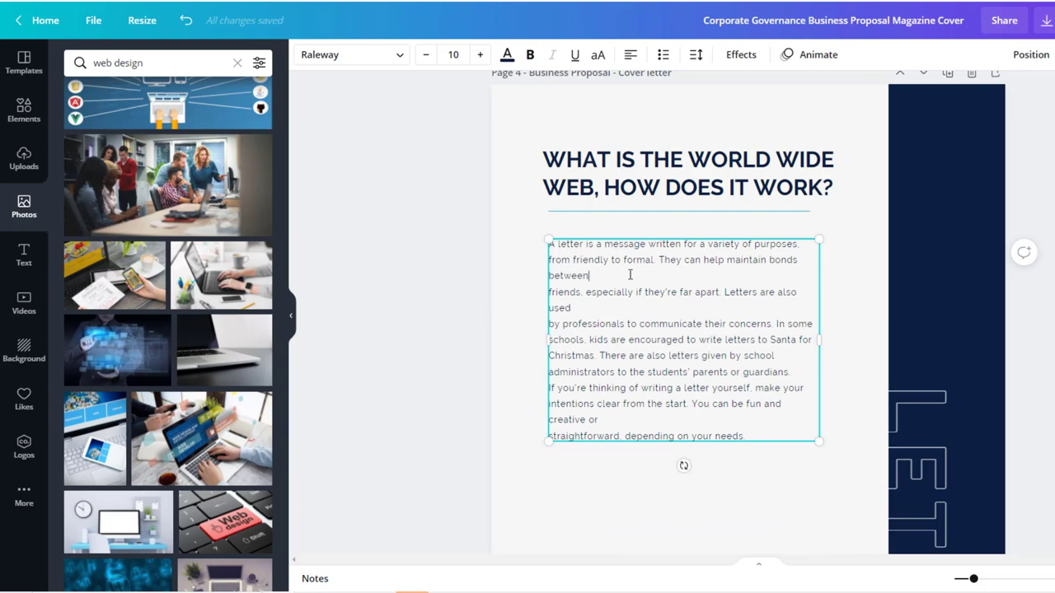
{"action": "key", "text": "BackSpace"}
{"action": "key", "text": "BackSpace"}
{"action": "left_click", "coordinate": [634, 308]}
{"action": "key", "text": "Delete"}
{"action": "key", "text": "Delete"}
{"action": "left_click", "coordinate": [595, 355]}
{"action": "key", "text": "Delete"}
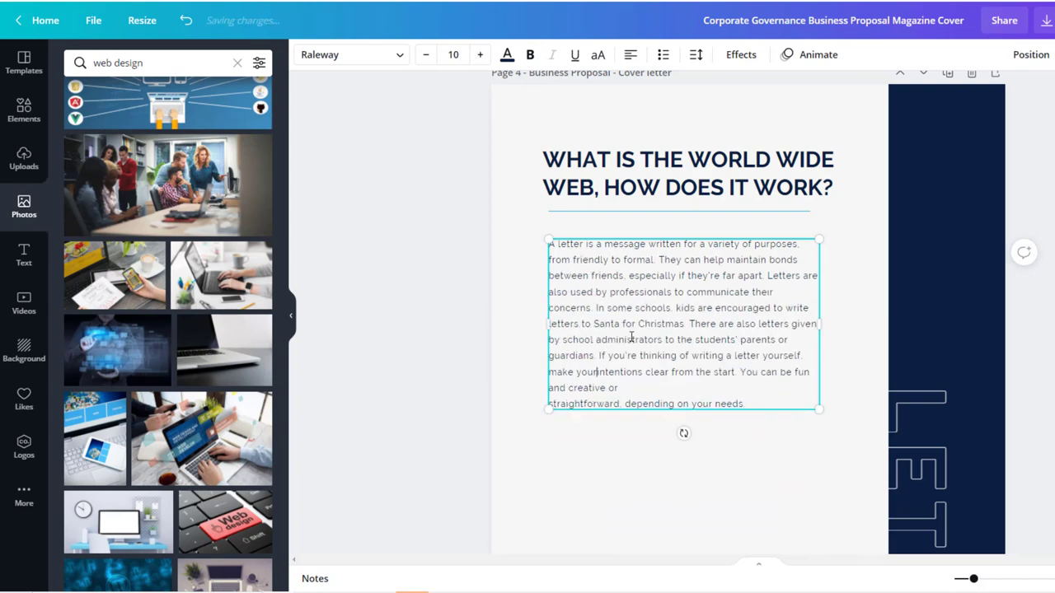
{"action": "left_click", "coordinate": [534, 356]}
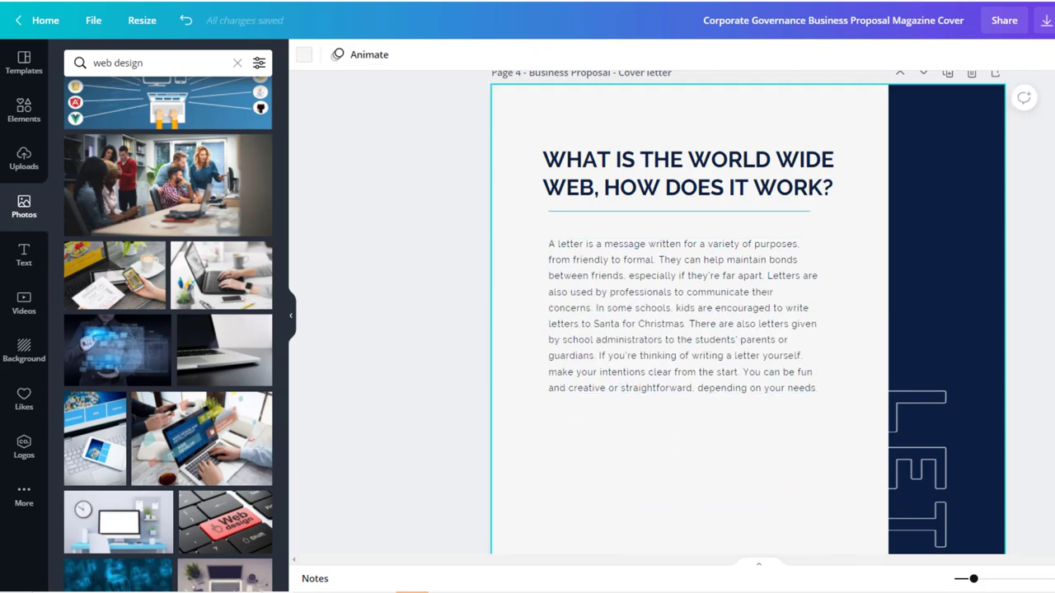
Duplicate the paragraph twice and stack the three copies down the page.
{"action": "left_click", "coordinate": [651, 363]}
{"action": "key", "text": "ctrl+d"}
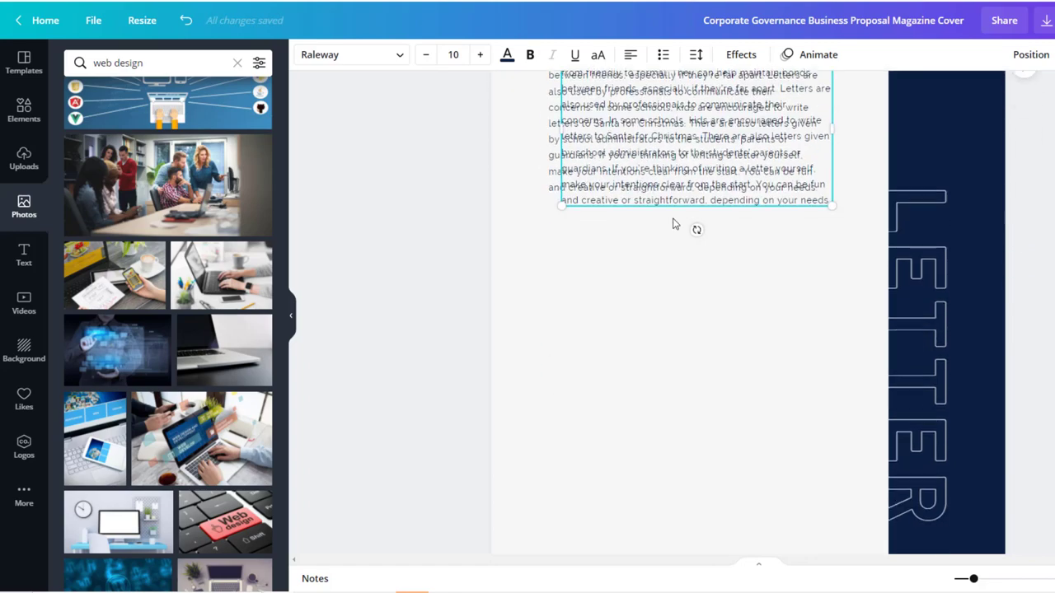
{"action": "mouse_move", "coordinate": [668, 379]}
{"action": "left_mouse_down"}
{"action": "mouse_move", "coordinate": [653, 326]}
{"action": "mouse_move", "coordinate": [654, 359]}
{"action": "left_mouse_up"}
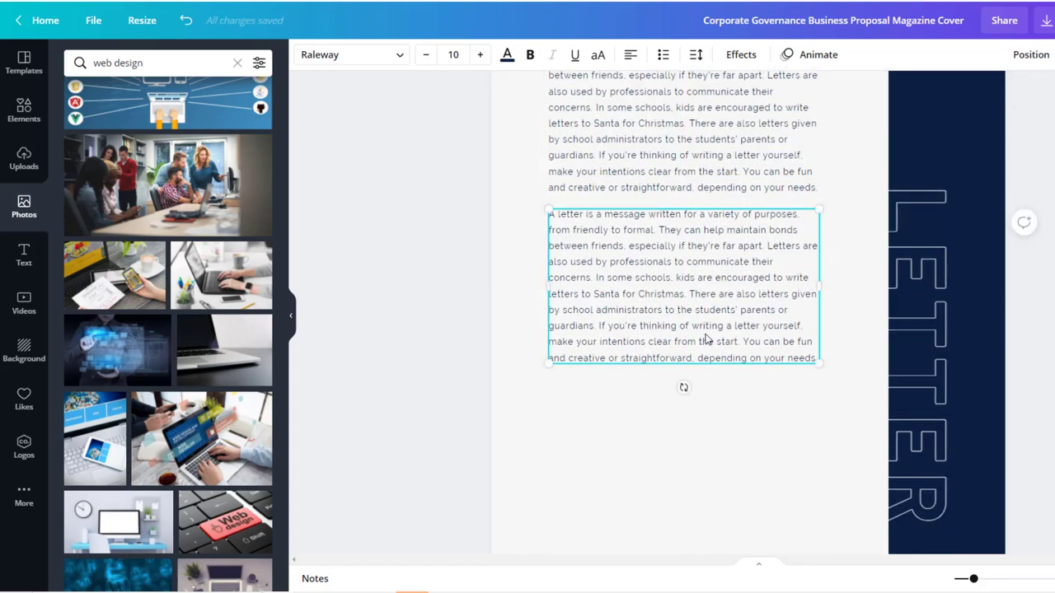
{"action": "key", "text": "ctrl+d"}
{"action": "left_click_drag", "start_coordinate": [684, 165], "coordinate": [674, 461]}
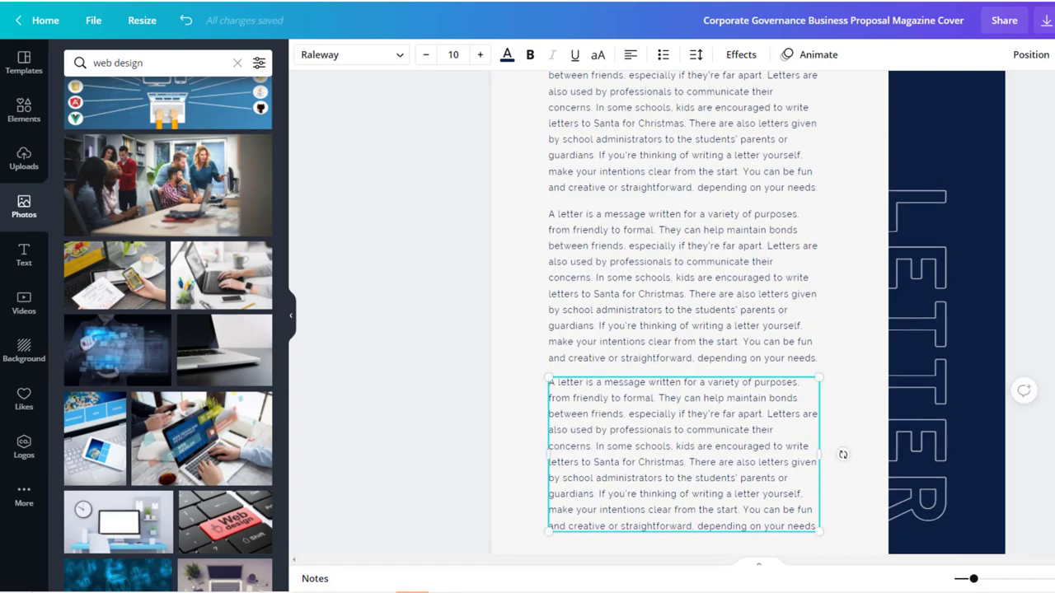
{"action": "left_click", "coordinate": [840, 451]}
{"action": "scroll", "coordinate": [657, 421], "scroll_direction": "down", "scroll_amount": 2}
{"action": "scroll", "coordinate": [501, 396], "scroll_direction": "up", "scroll_amount": 2}
{"action": "scroll", "coordinate": [497, 384], "scroll_direction": "up", "scroll_amount": 3}
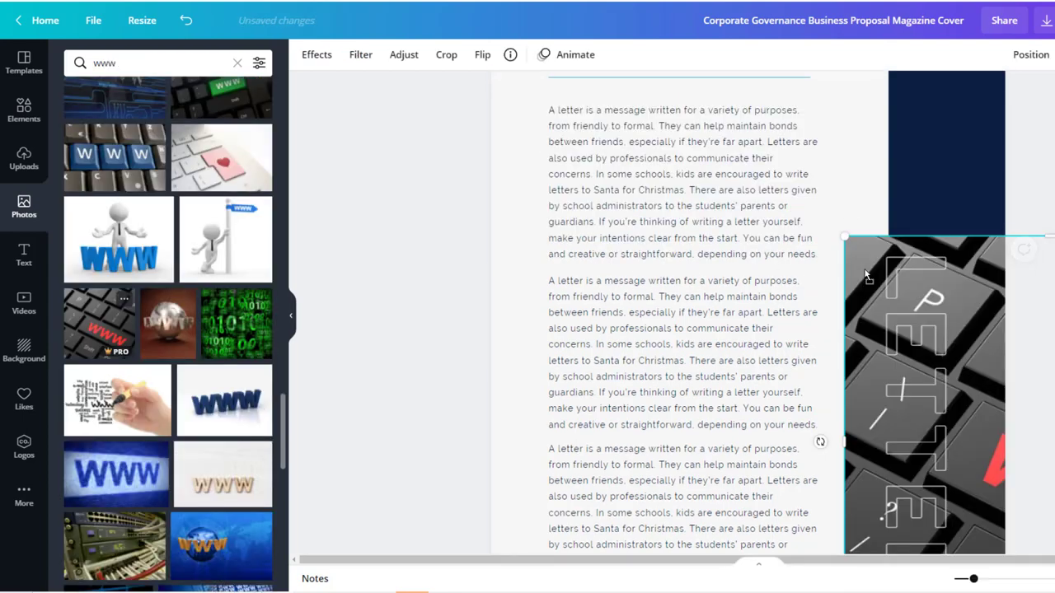
Add the red WWW keyboard photo and stretch it down the right column.
{"action": "left_click_drag", "start_coordinate": [753, 238], "coordinate": [819, 440]}
{"action": "left_click_drag", "start_coordinate": [855, 290], "coordinate": [831, 243]}
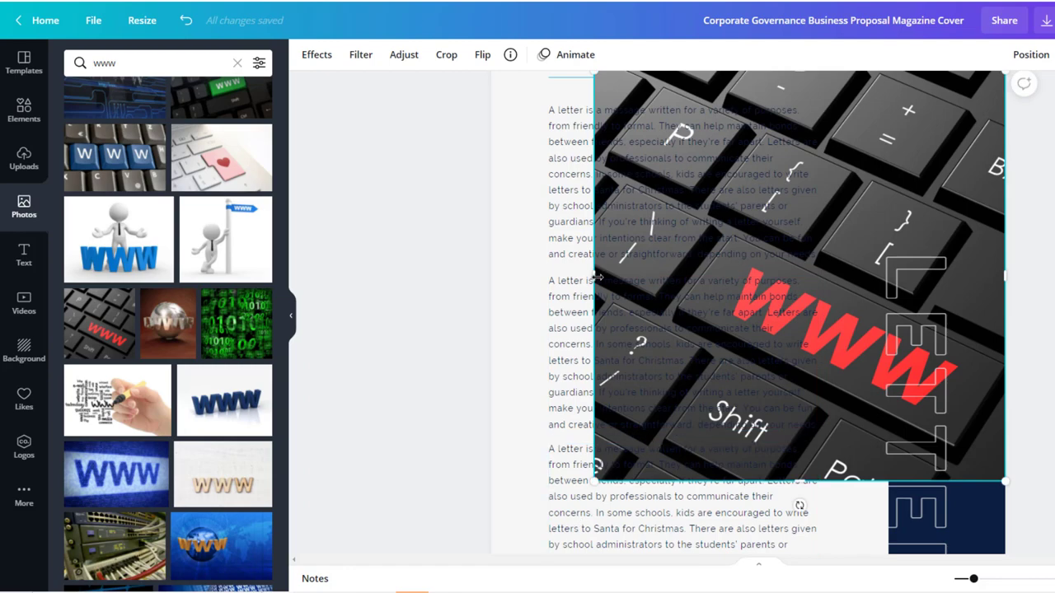
{"action": "left_click_drag", "start_coordinate": [599, 277], "coordinate": [888, 276]}
{"action": "scroll", "coordinate": [967, 323], "scroll_direction": "down", "scroll_amount": 3}
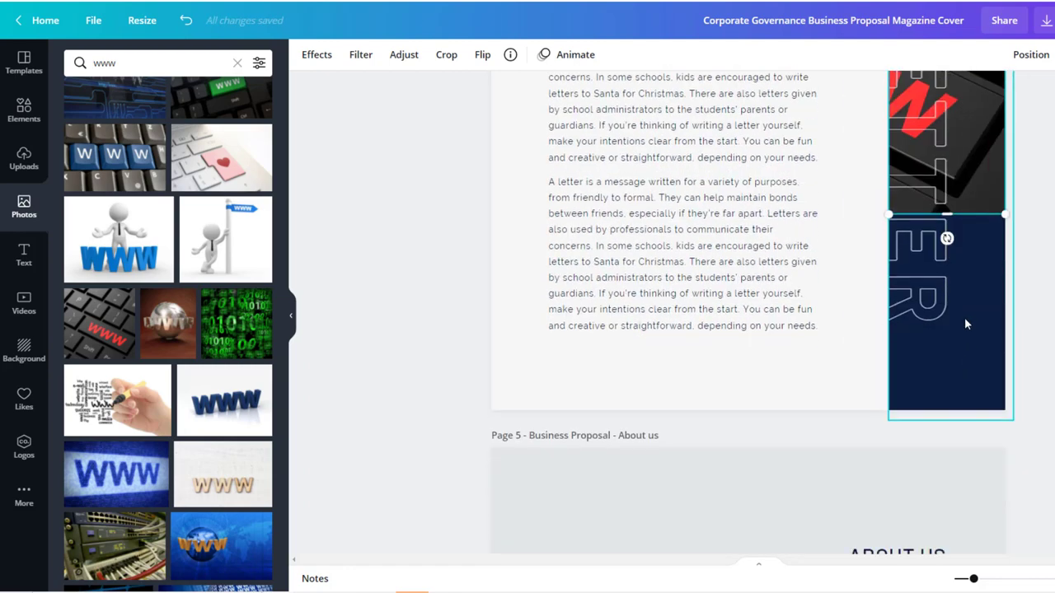
{"action": "left_click_drag", "start_coordinate": [946, 214], "coordinate": [947, 409]}
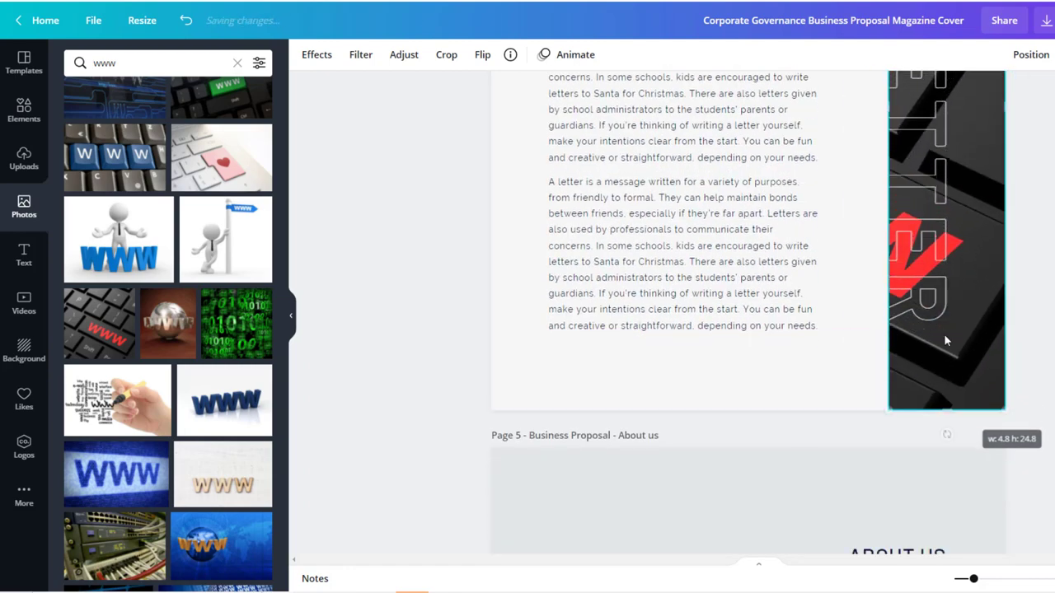
{"action": "left_click", "coordinate": [935, 127]}
{"action": "scroll", "coordinate": [958, 267], "scroll_direction": "up", "scroll_amount": 3}
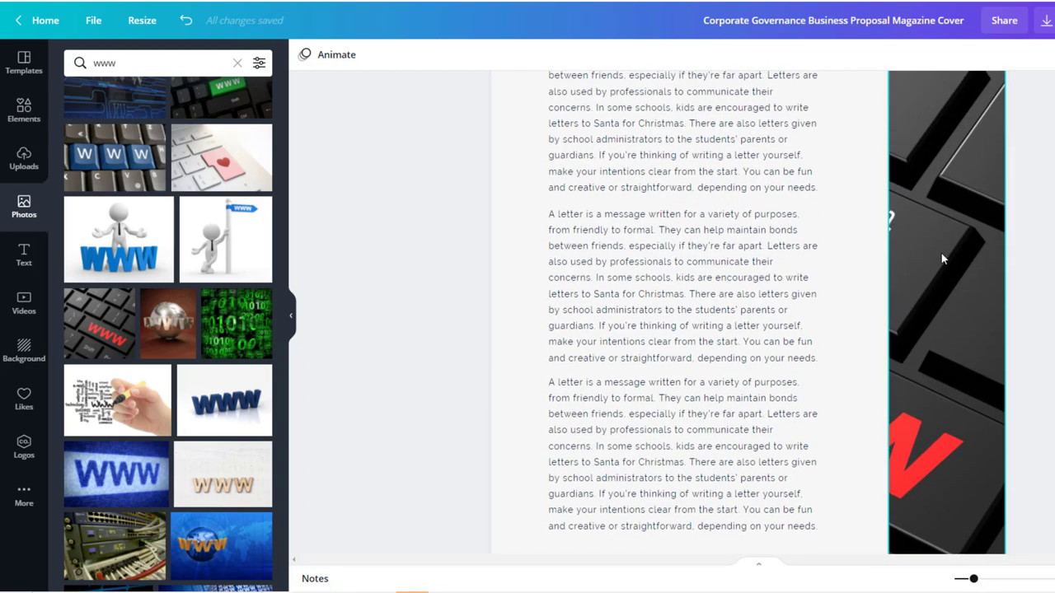
Crop and reposition the keyboard photo to fill the column, then return to page 1.
{"action": "double_click", "coordinate": [936, 205]}
{"action": "left_click_drag", "start_coordinate": [662, 390], "coordinate": [791, 387]}
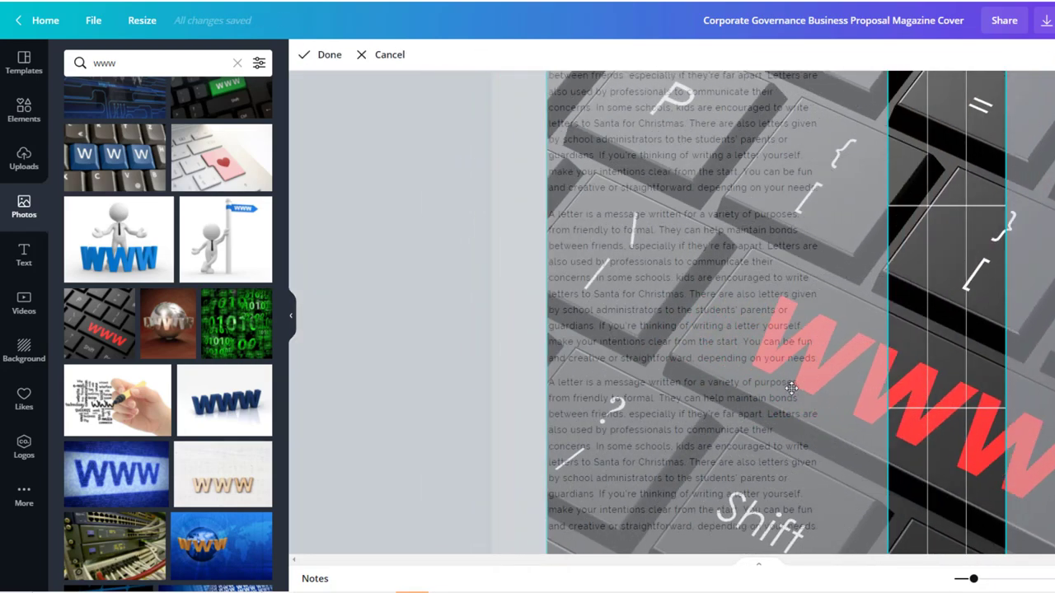
{"action": "left_click", "coordinate": [420, 338]}
{"action": "scroll", "coordinate": [449, 382], "scroll_direction": "up", "scroll_amount": 3}
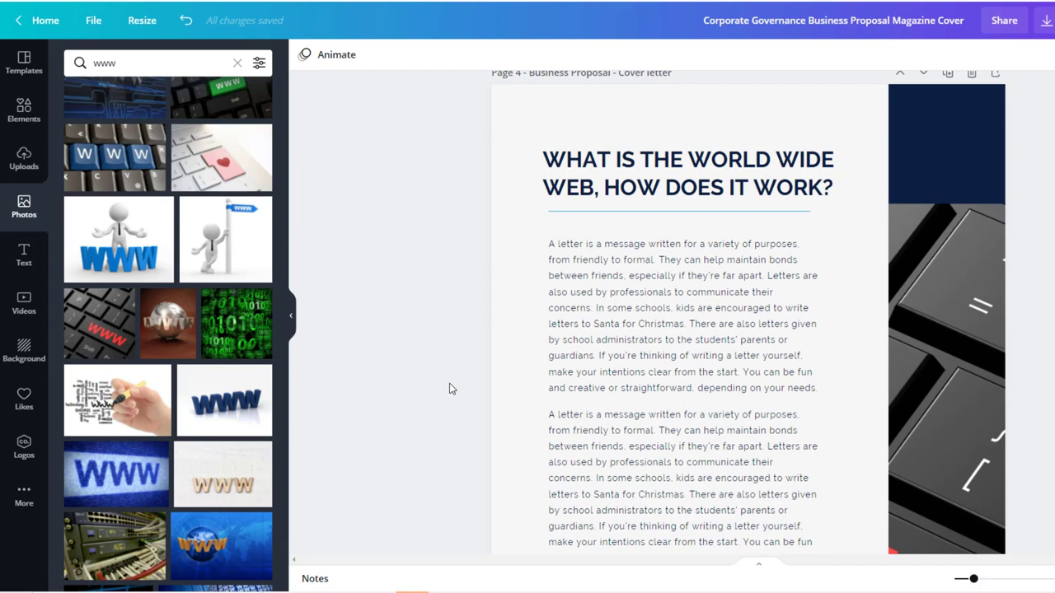
{"action": "left_click", "coordinate": [938, 294]}
{"action": "left_click_drag", "start_coordinate": [946, 183], "coordinate": [945, 89]}
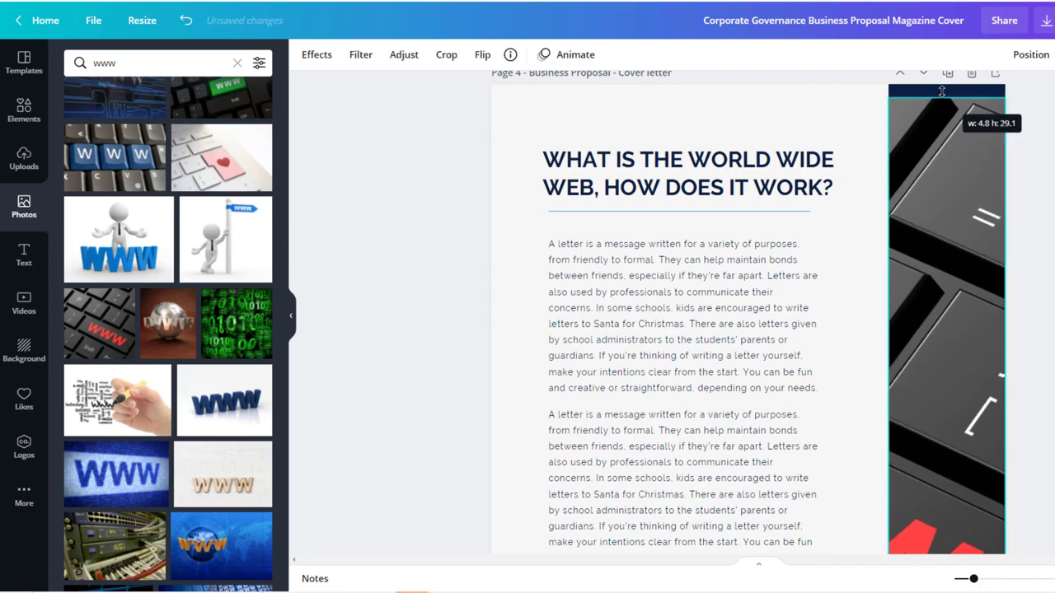
{"action": "scroll", "coordinate": [945, 248], "scroll_direction": "down", "scroll_amount": 3}
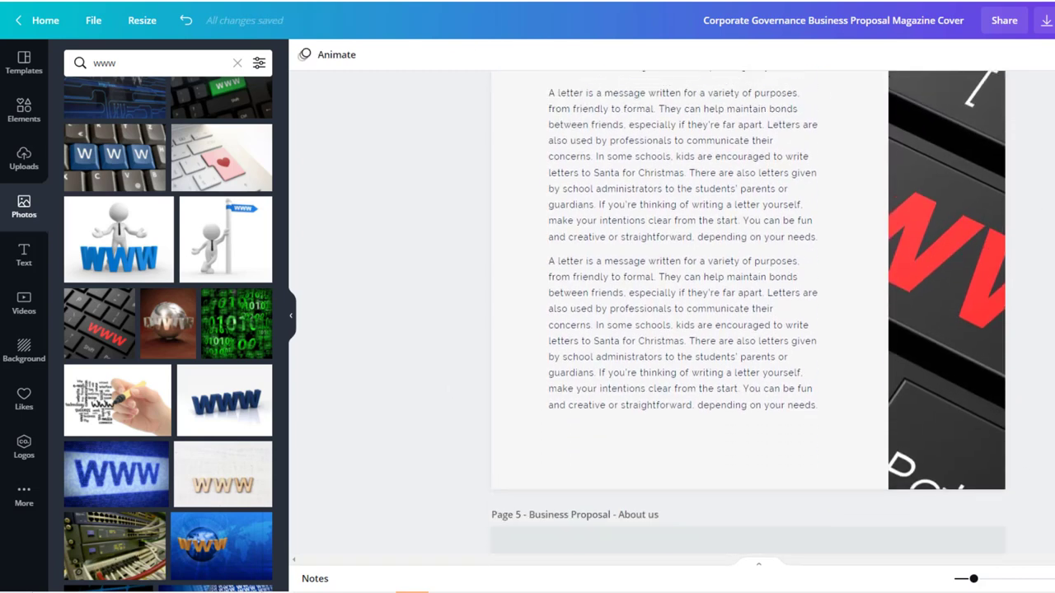
{"action": "scroll", "coordinate": [749, 312], "scroll_direction": "up", "scroll_amount": 5}
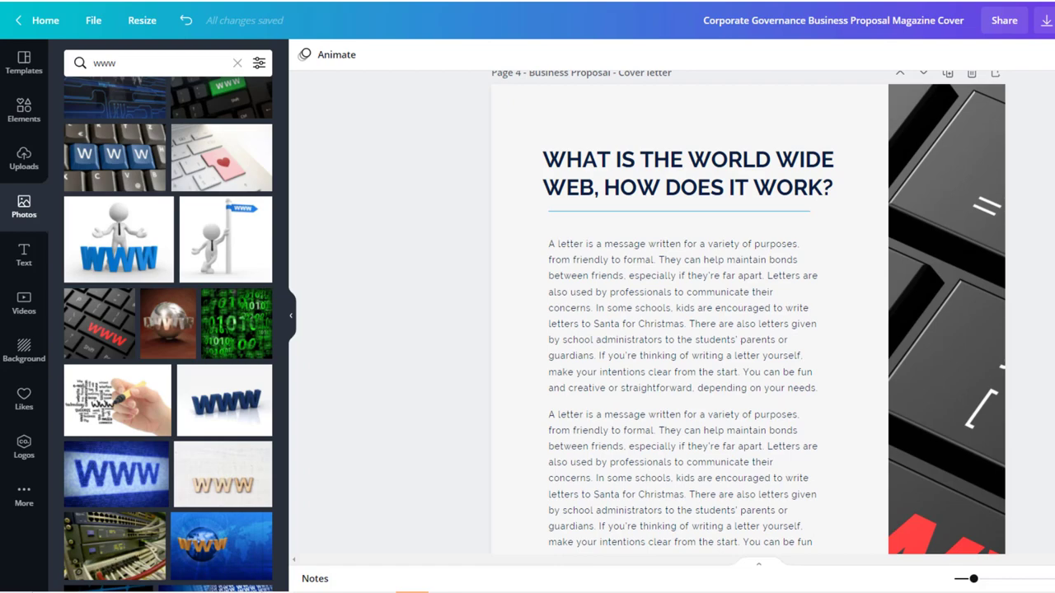
{"action": "scroll", "coordinate": [748, 313], "scroll_direction": "up", "scroll_amount": 10}
{"action": "scroll", "coordinate": [748, 313], "scroll_direction": "up", "scroll_amount": 10}
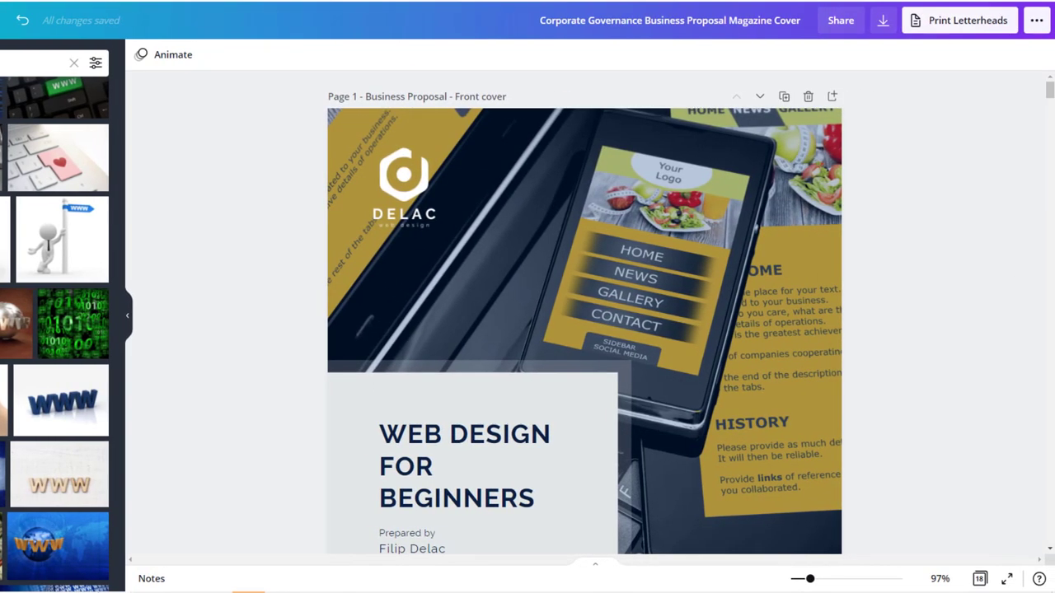
Bring up the Download panel with PDF Print selected for all 18 pages.
{"action": "left_click", "coordinate": [883, 31]}
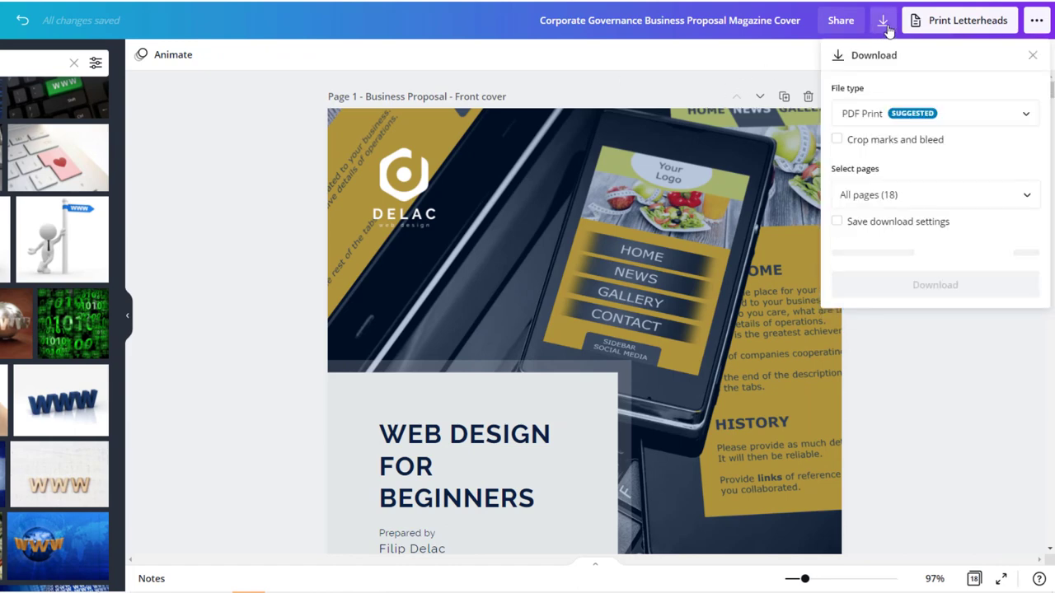